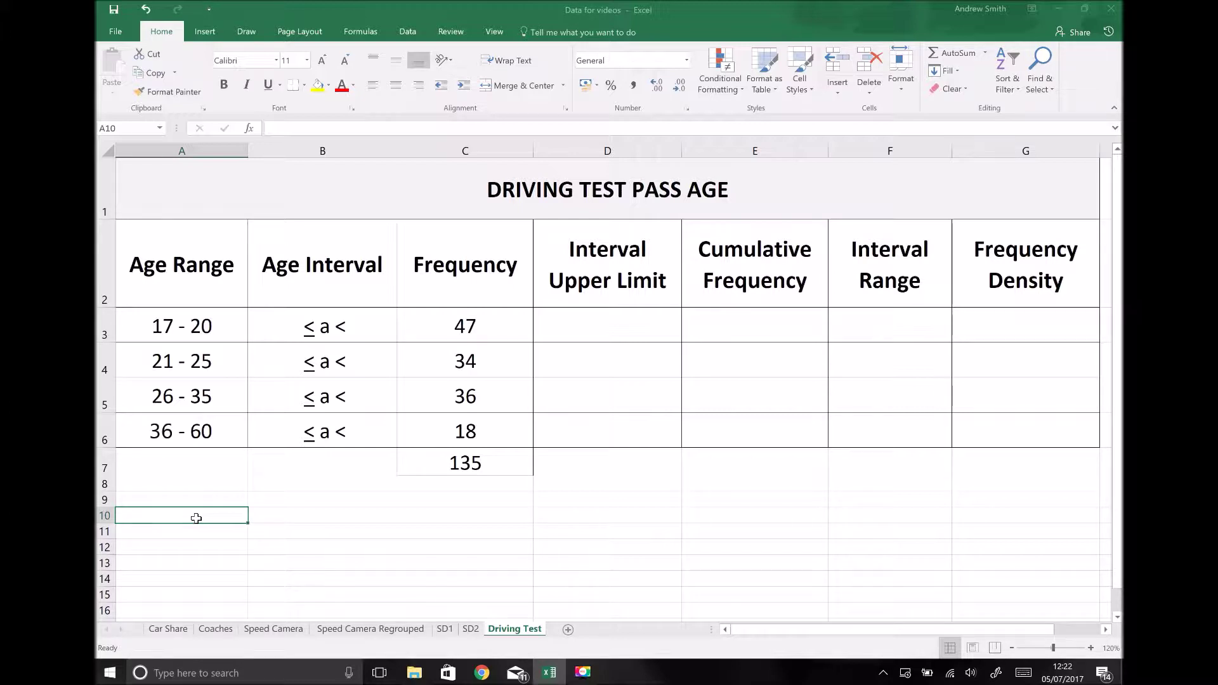
Go over the table's Age Range values, DRIVING TEST PASS AGE title and Cumulative Frequency heading.
{"action": "left_click", "coordinate": [205, 277]}
{"action": "left_click_drag", "start_coordinate": [204, 277], "coordinate": [196, 431]}
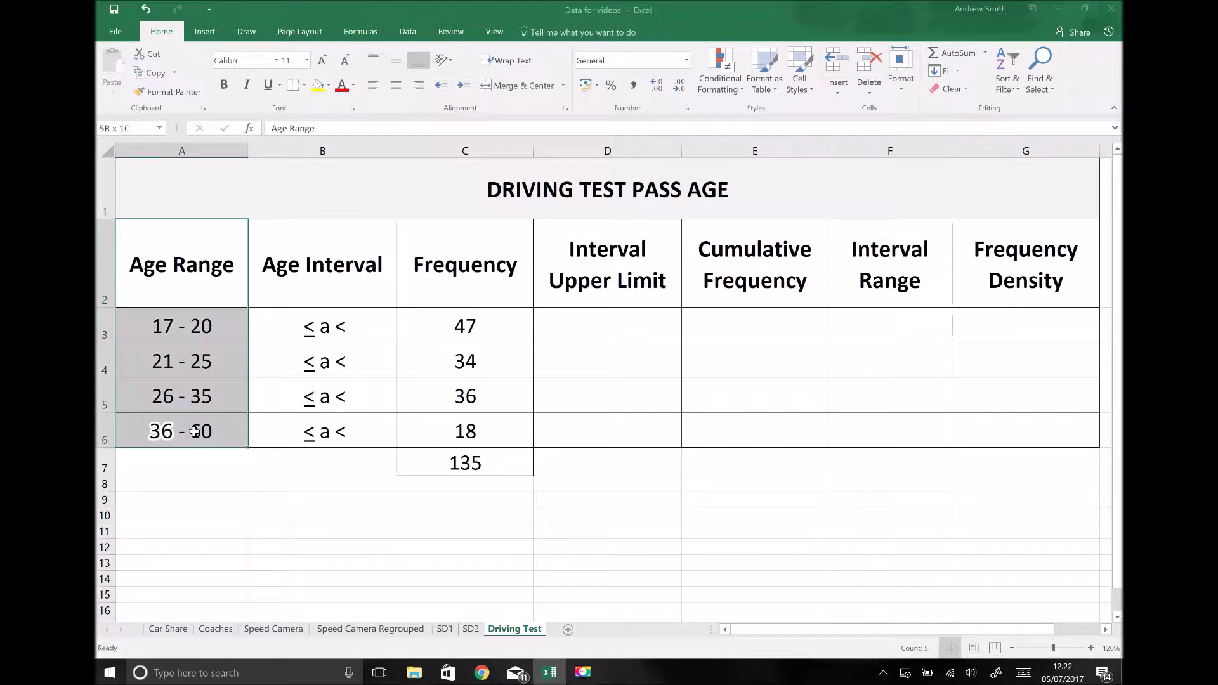
{"action": "left_click", "coordinate": [180, 328]}
{"action": "left_click", "coordinate": [178, 365]}
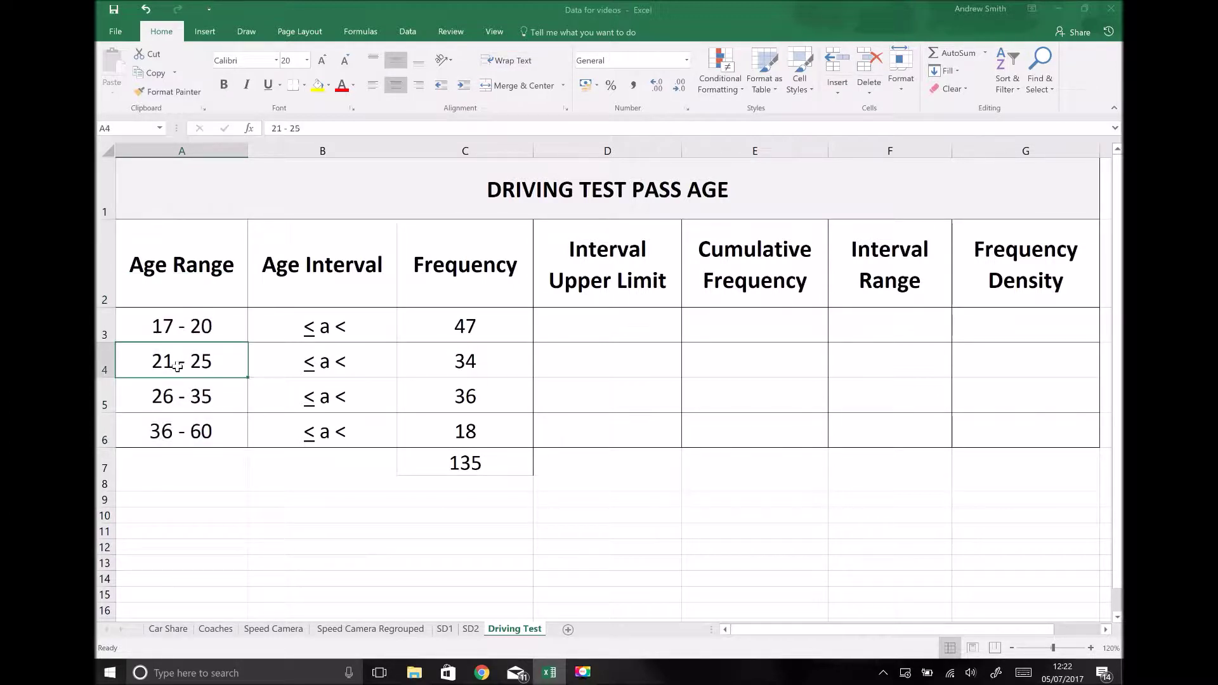
{"action": "left_click", "coordinate": [170, 404]}
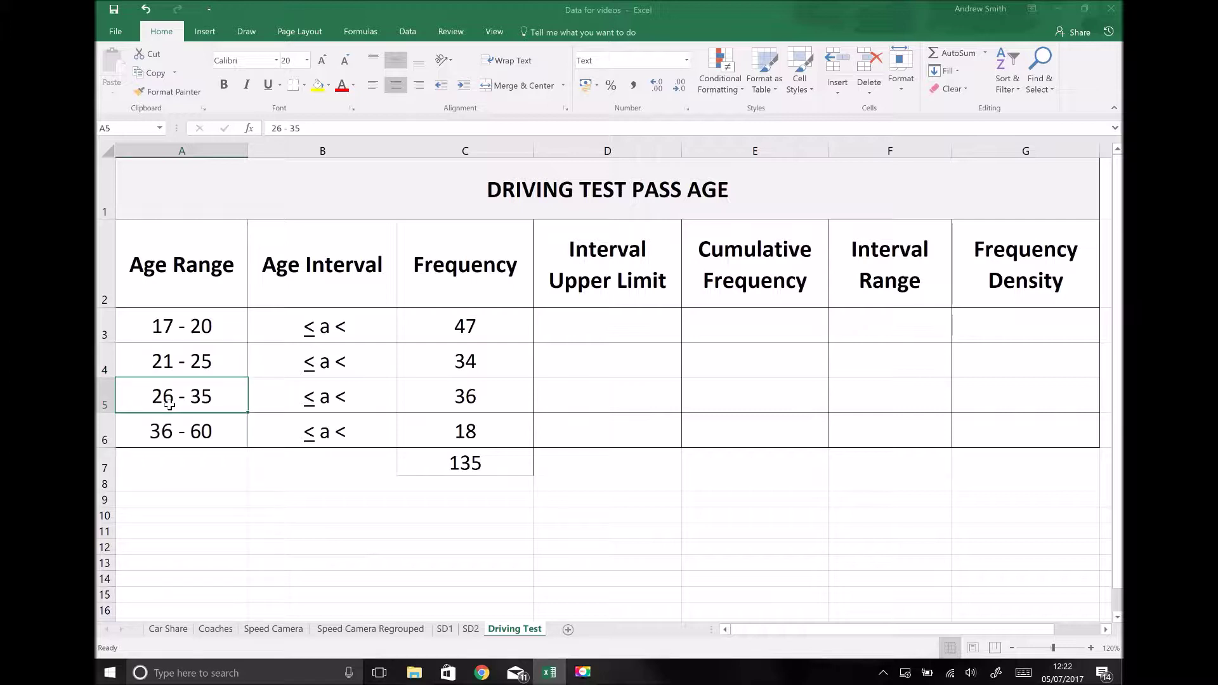
{"action": "left_click", "coordinate": [166, 446]}
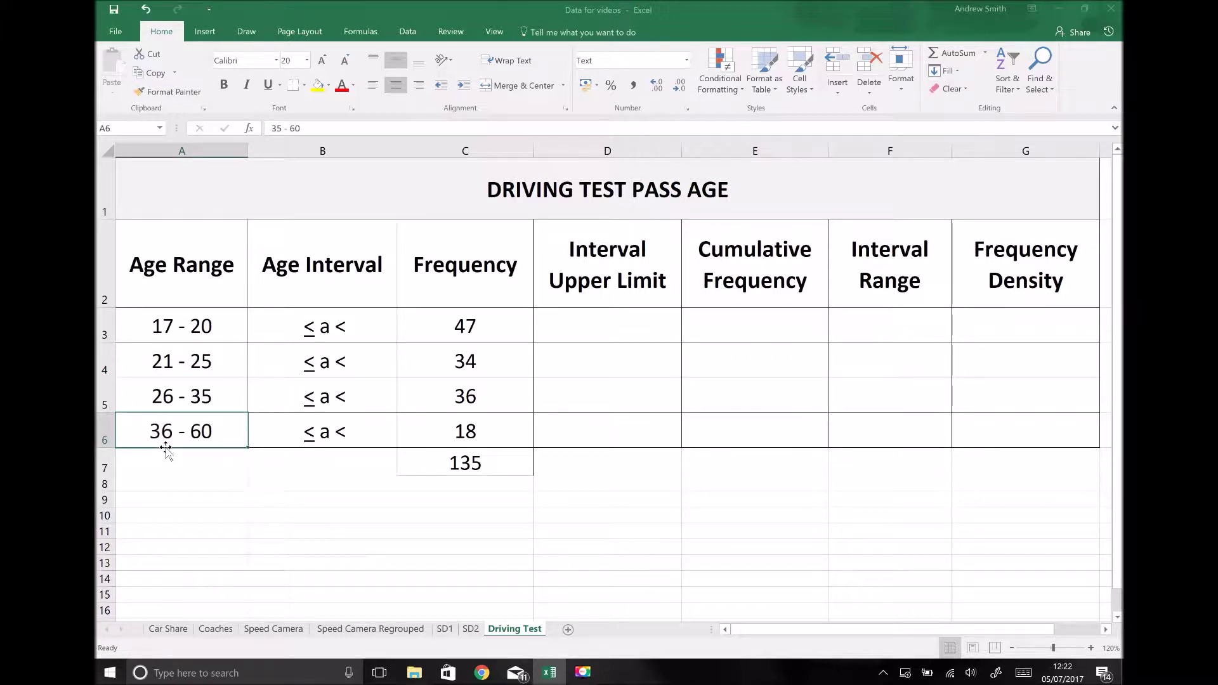
{"action": "left_click", "coordinate": [543, 201]}
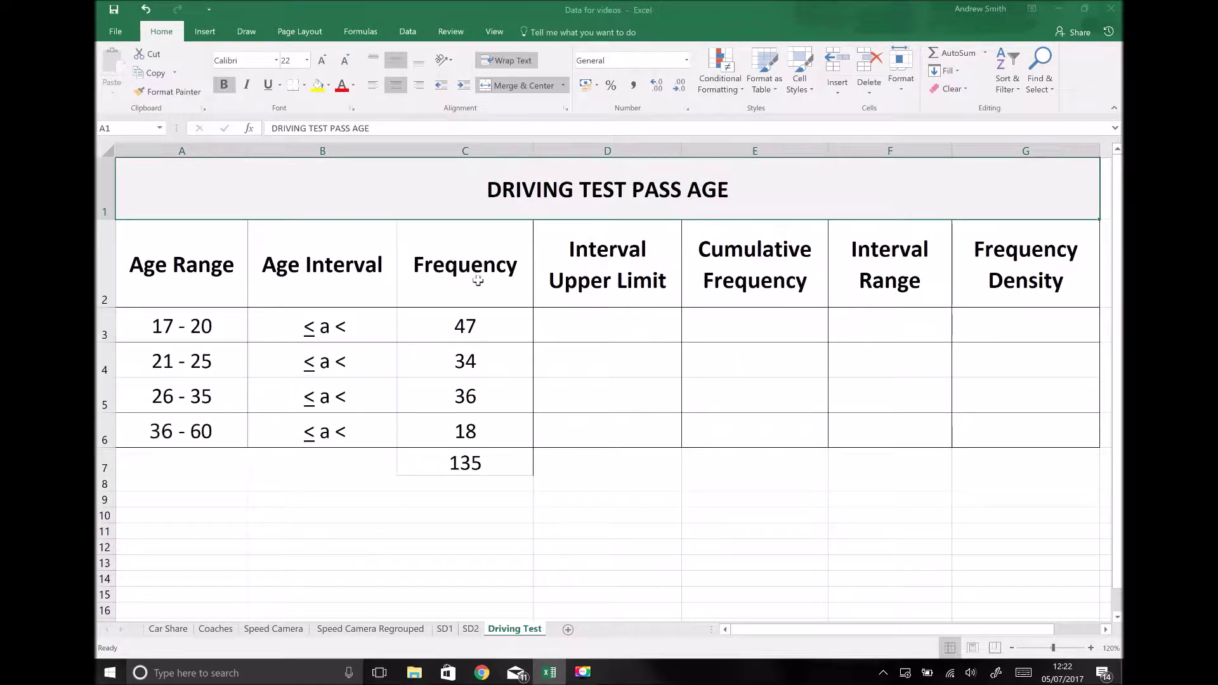
{"action": "left_click", "coordinate": [728, 253]}
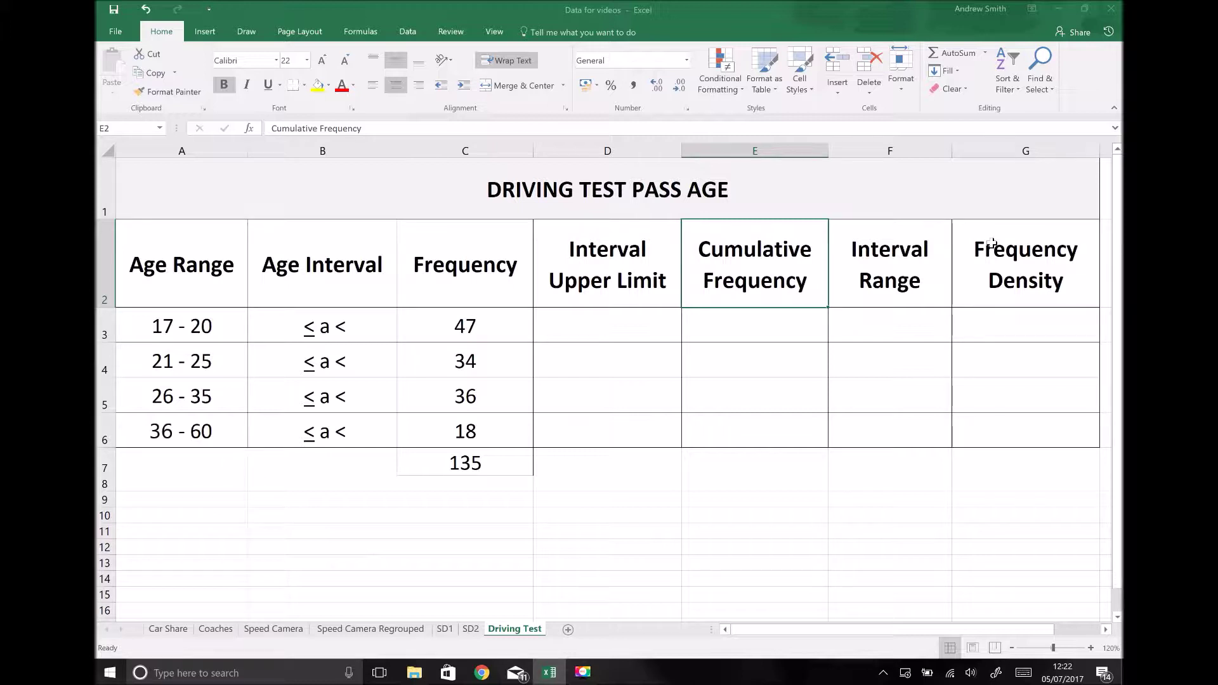
{"action": "left_click", "coordinate": [196, 326]}
{"action": "left_click", "coordinate": [190, 358]}
{"action": "left_click", "coordinate": [189, 329]}
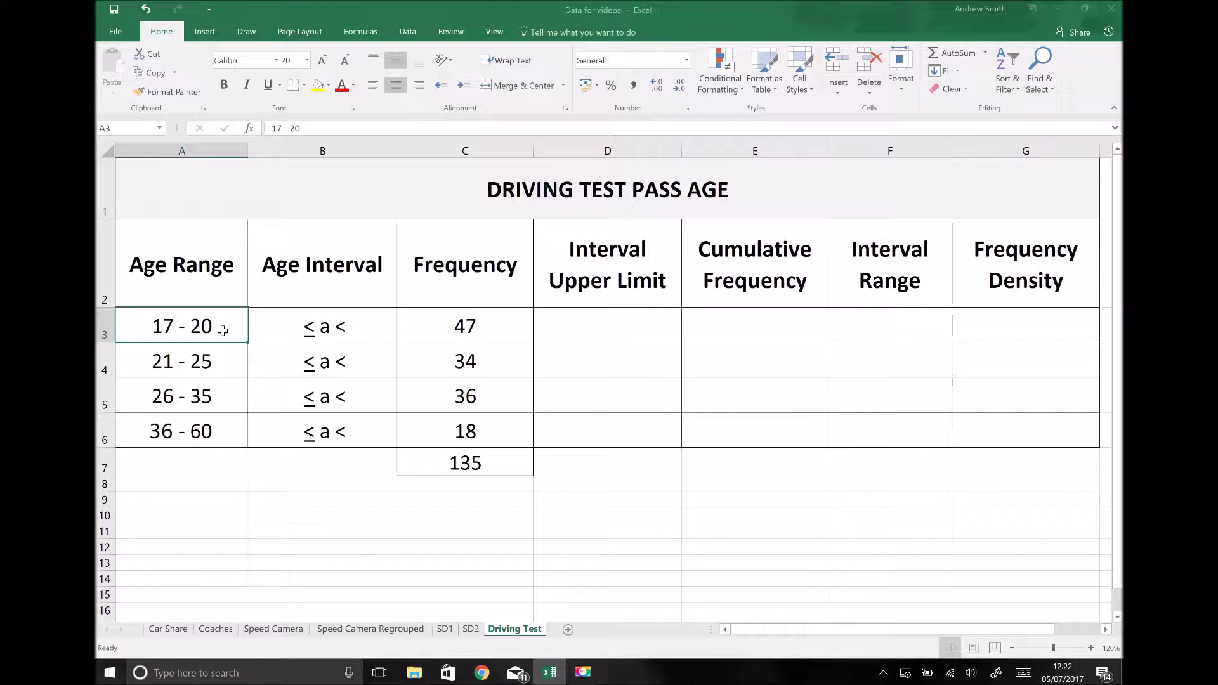
Edit cell B3 so the first age interval reads 17 ≤ a < 21.
{"action": "left_click", "coordinate": [292, 330]}
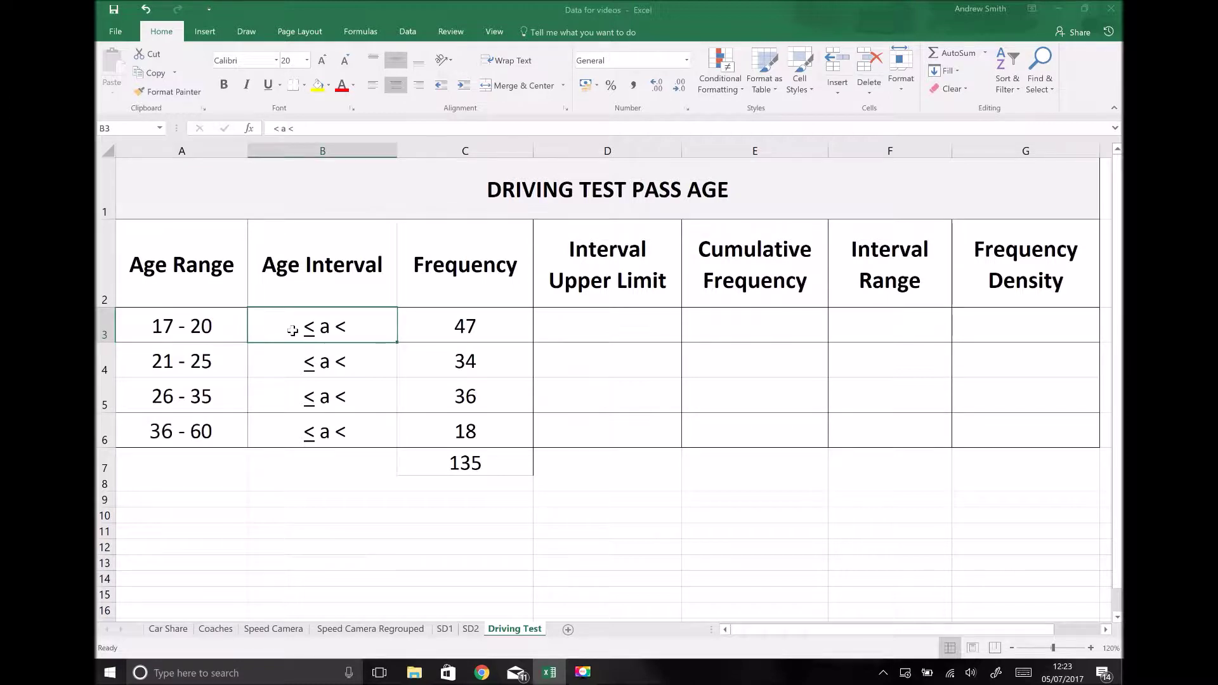
{"action": "double_click", "coordinate": [292, 330]}
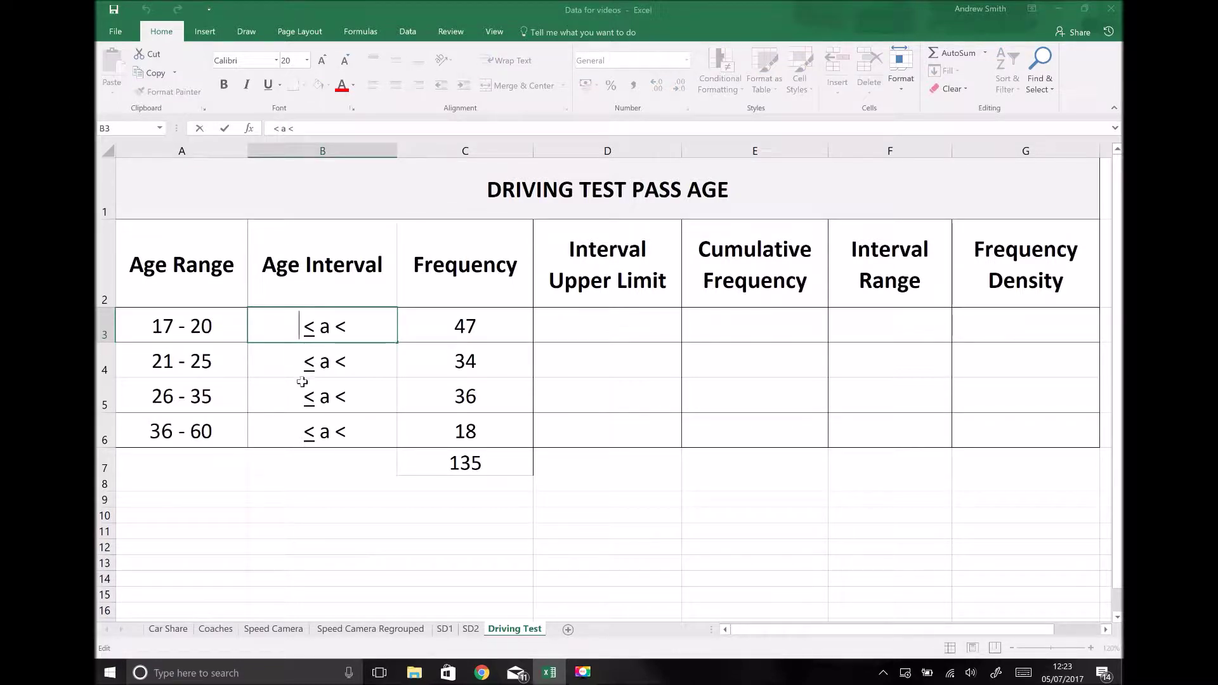
{"action": "type", "text": "17"}
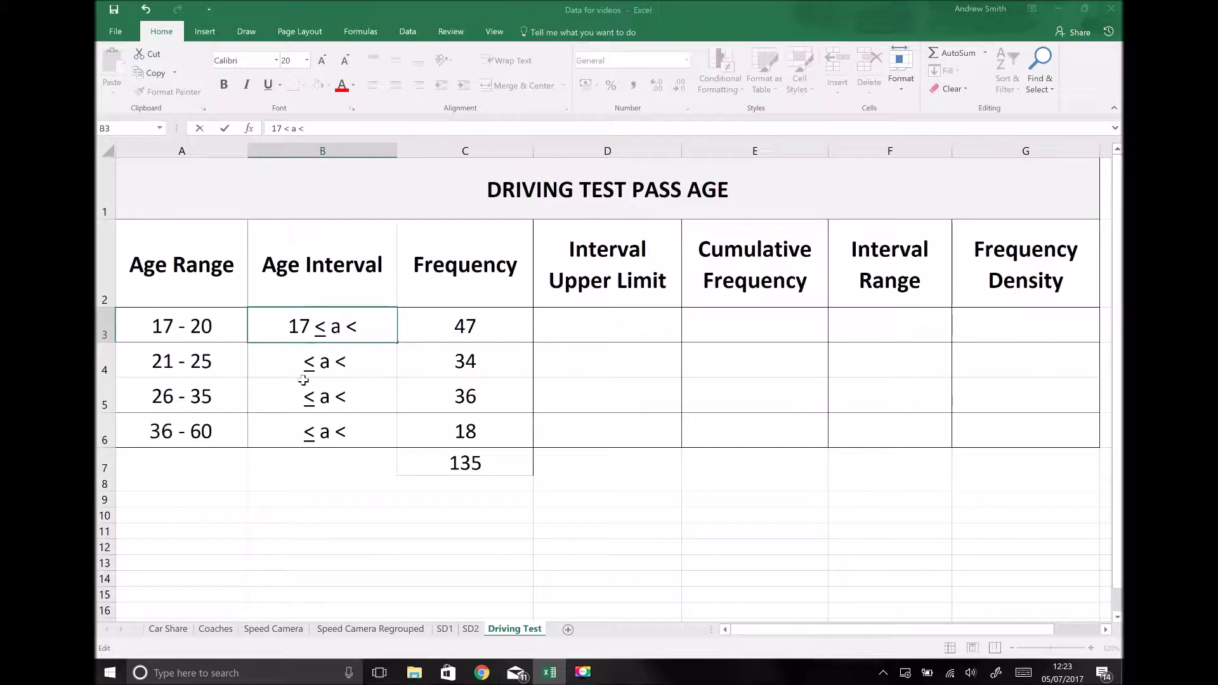
{"action": "left_click", "coordinate": [373, 333]}
{"action": "type", "text": "21"}
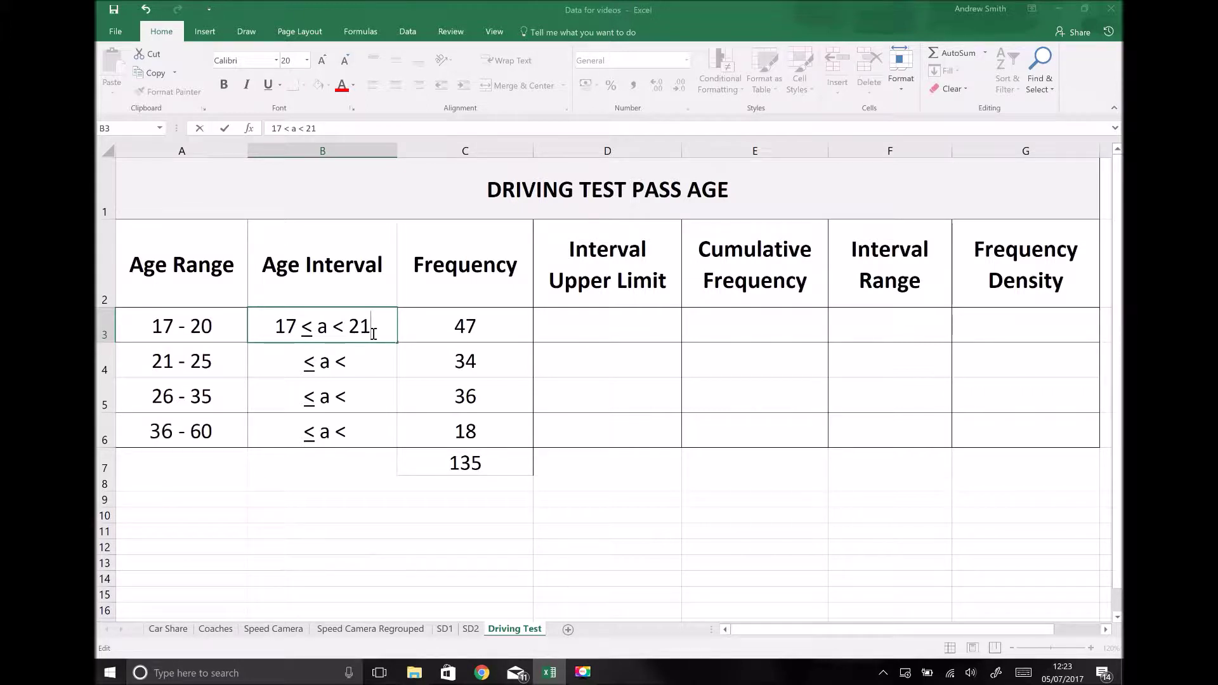
{"action": "left_click", "coordinate": [183, 362]}
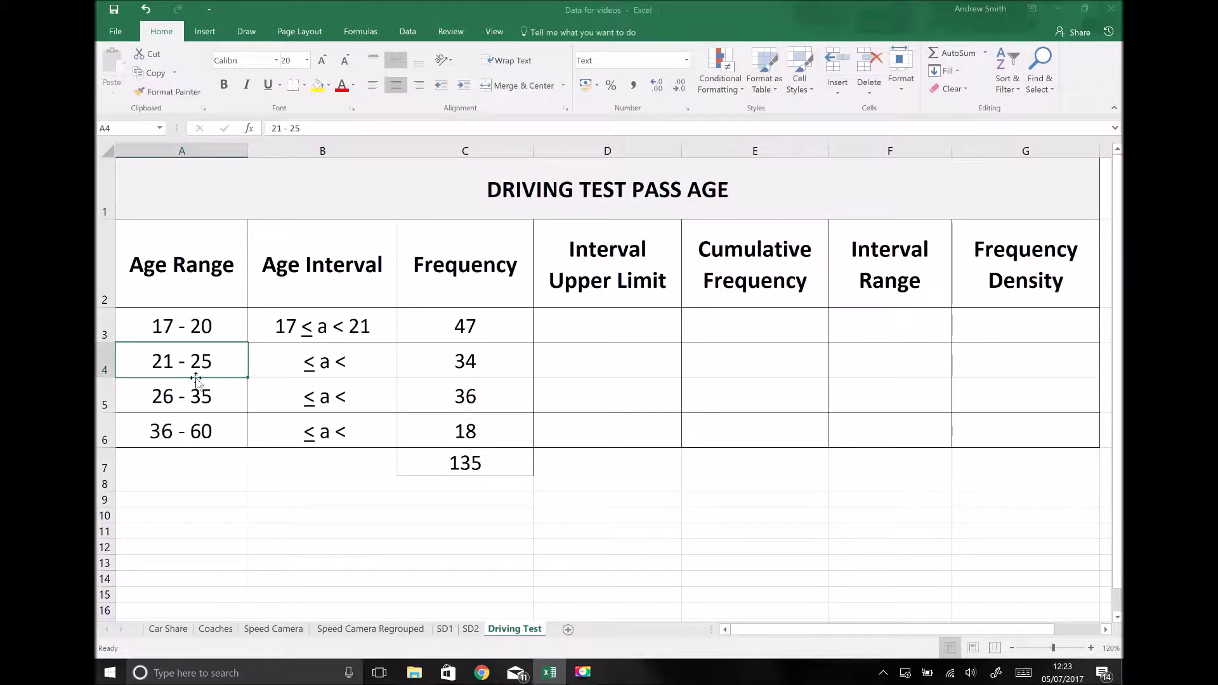
Edit cell B4 so the second age interval reads 21 ≤ a < 26.
{"action": "double_click", "coordinate": [292, 366]}
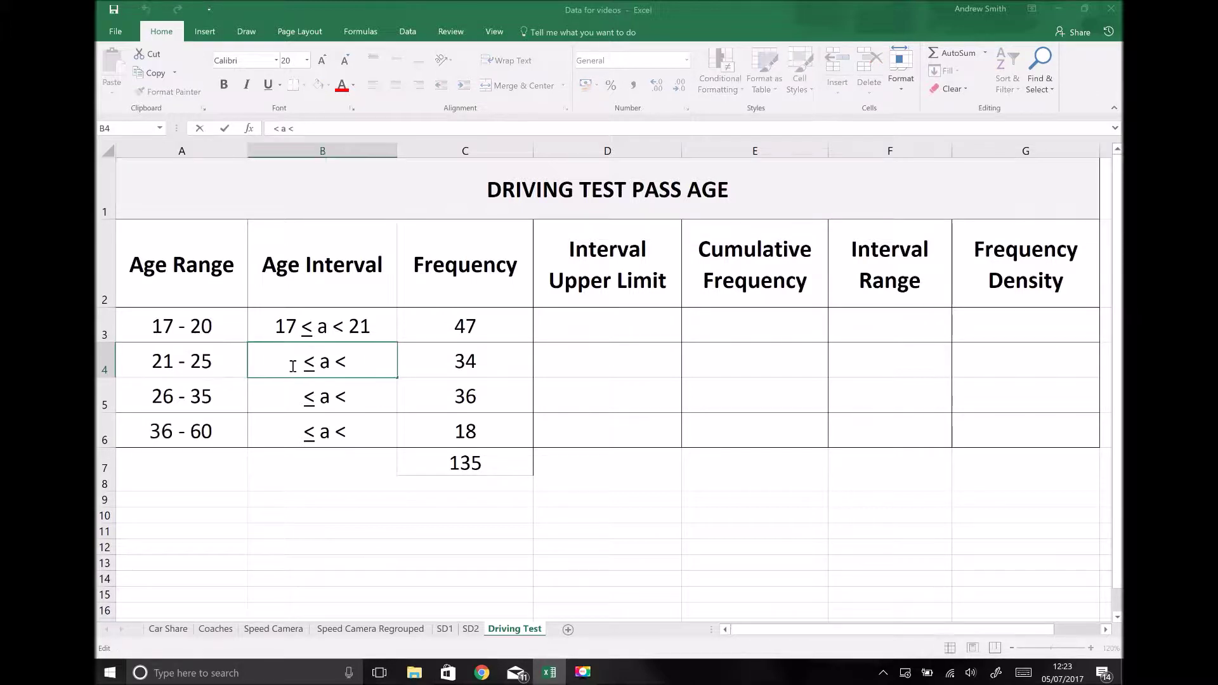
{"action": "type", "text": "21"}
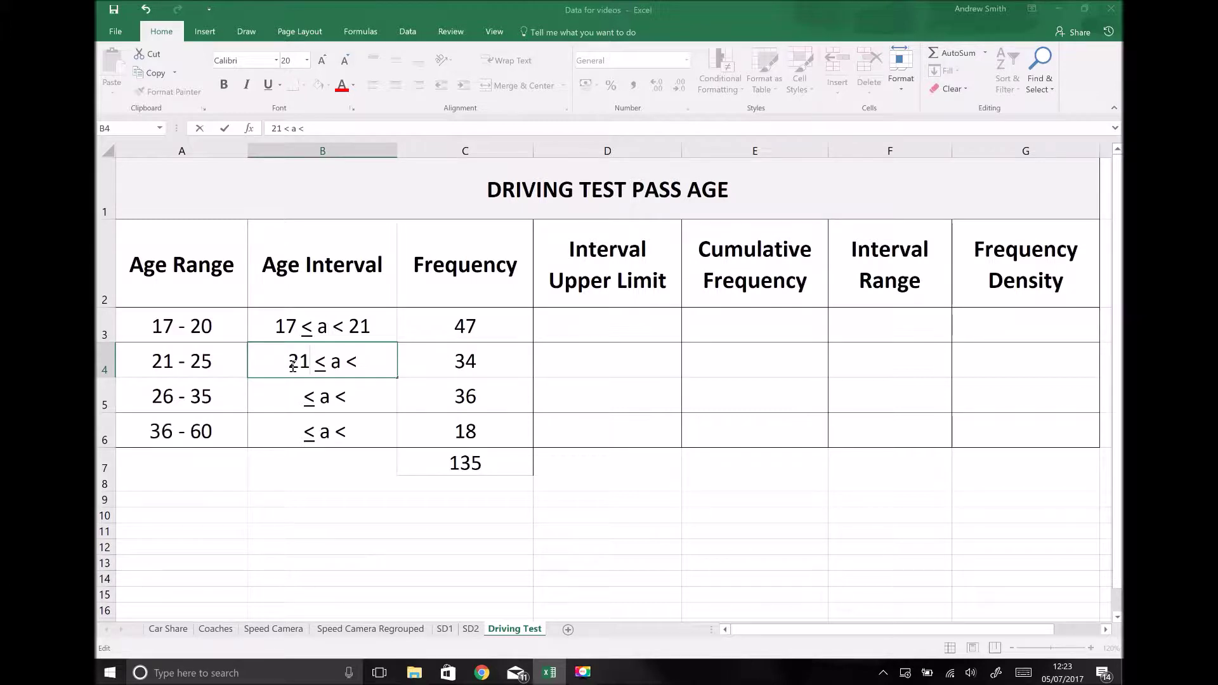
{"action": "left_click", "coordinate": [368, 366]}
{"action": "type", "text": "26"}
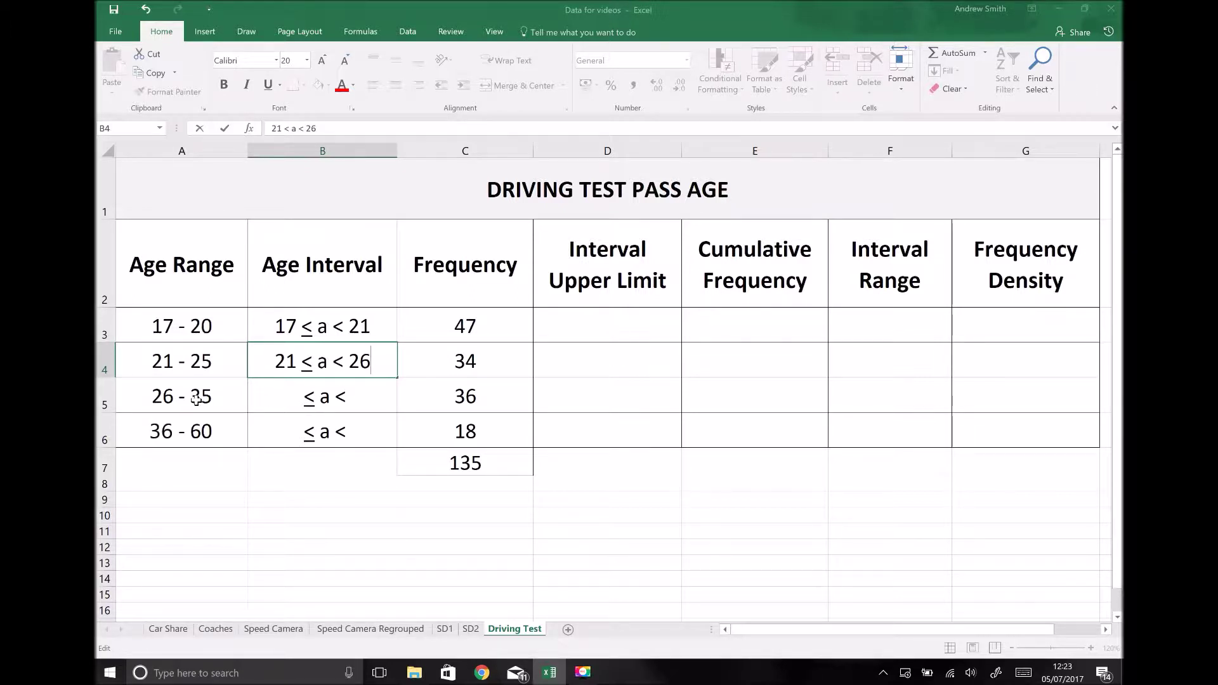
{"action": "key", "text": "Return"}
{"action": "key", "text": "Left"}
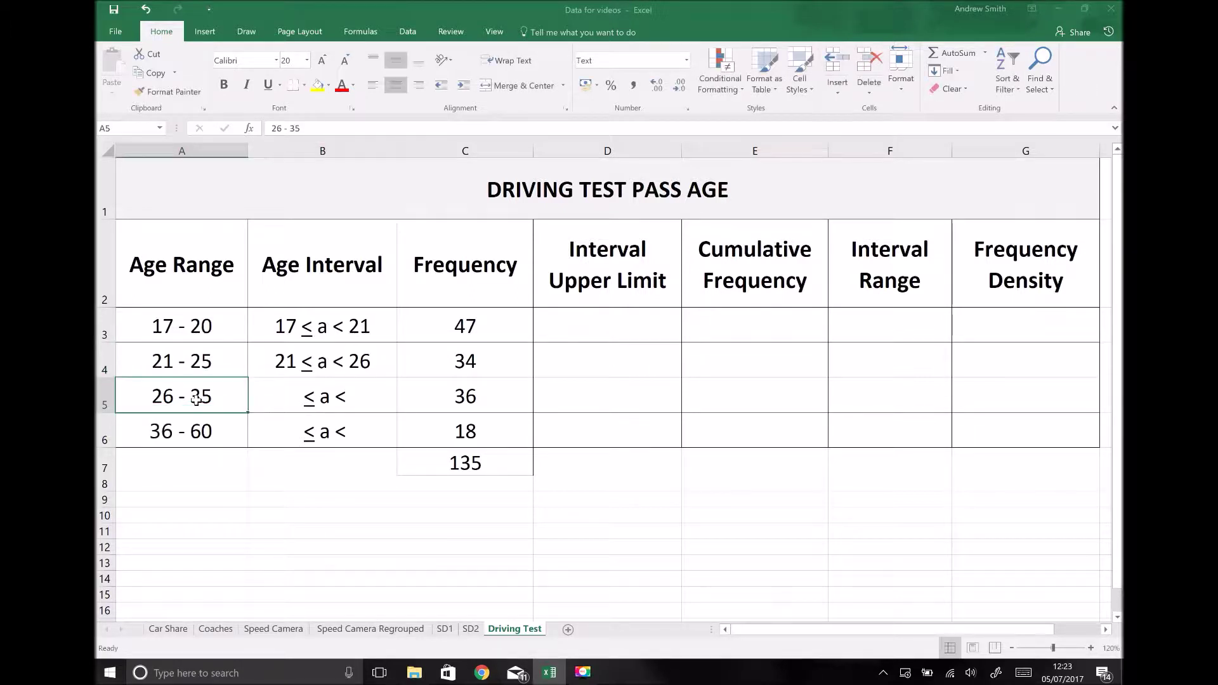
Enter 26 ≤ a < 36 in B5 and 36 ≤ a < 61 in B6.
{"action": "double_click", "coordinate": [292, 399]}
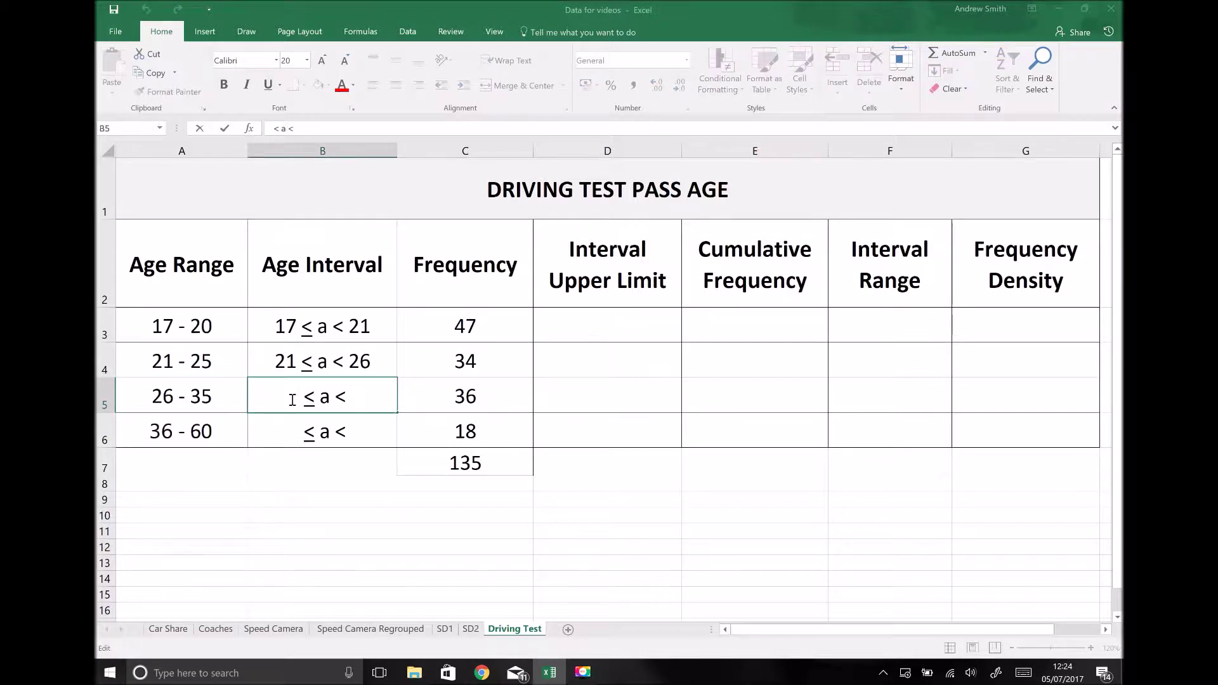
{"action": "type", "text": "26 "}
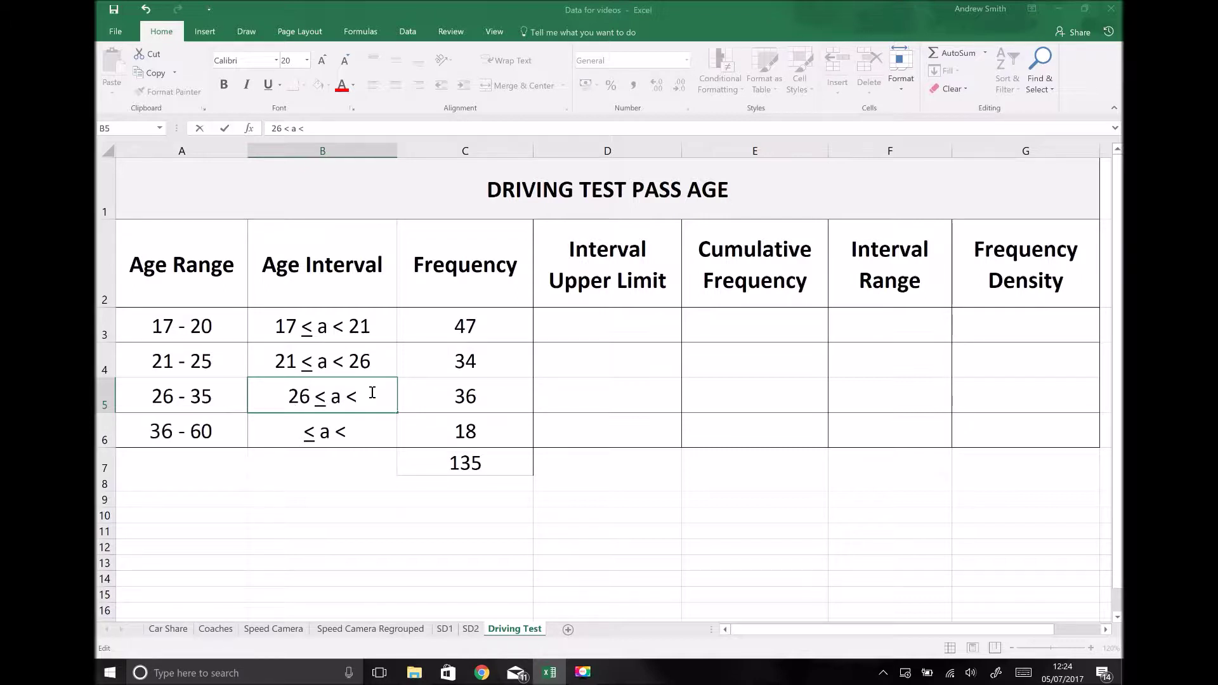
{"action": "type", "text": "36"}
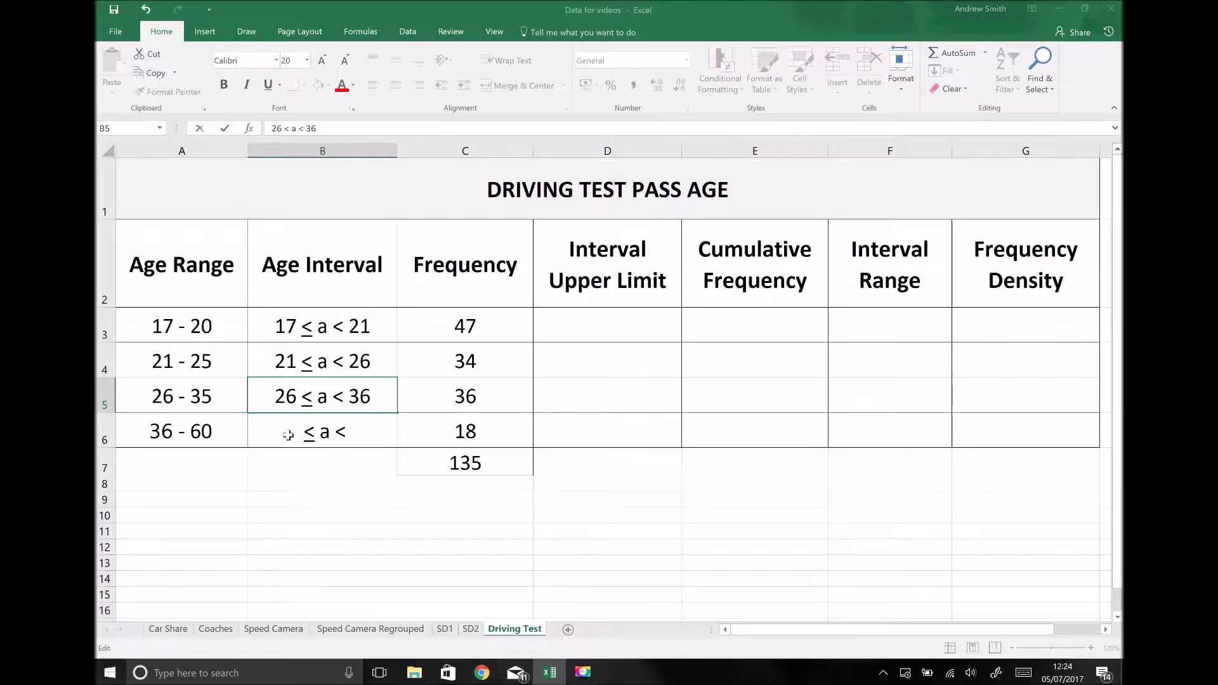
{"action": "key", "text": "ctrl+Return"}
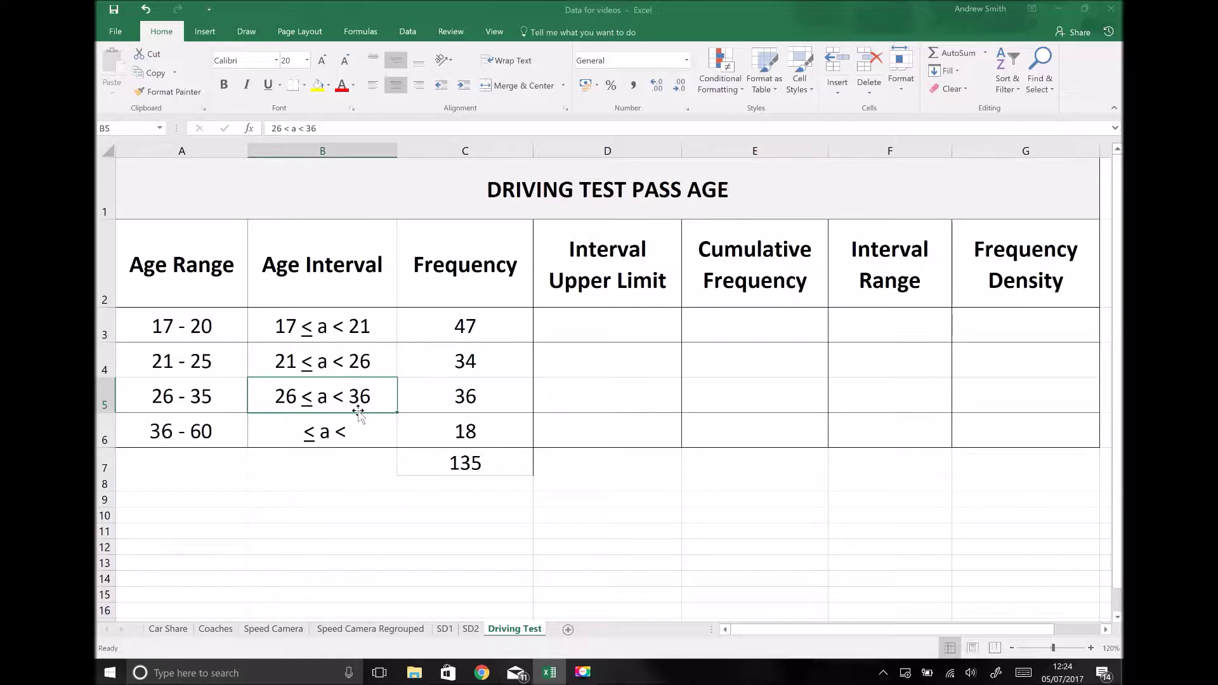
{"action": "double_click", "coordinate": [287, 434]}
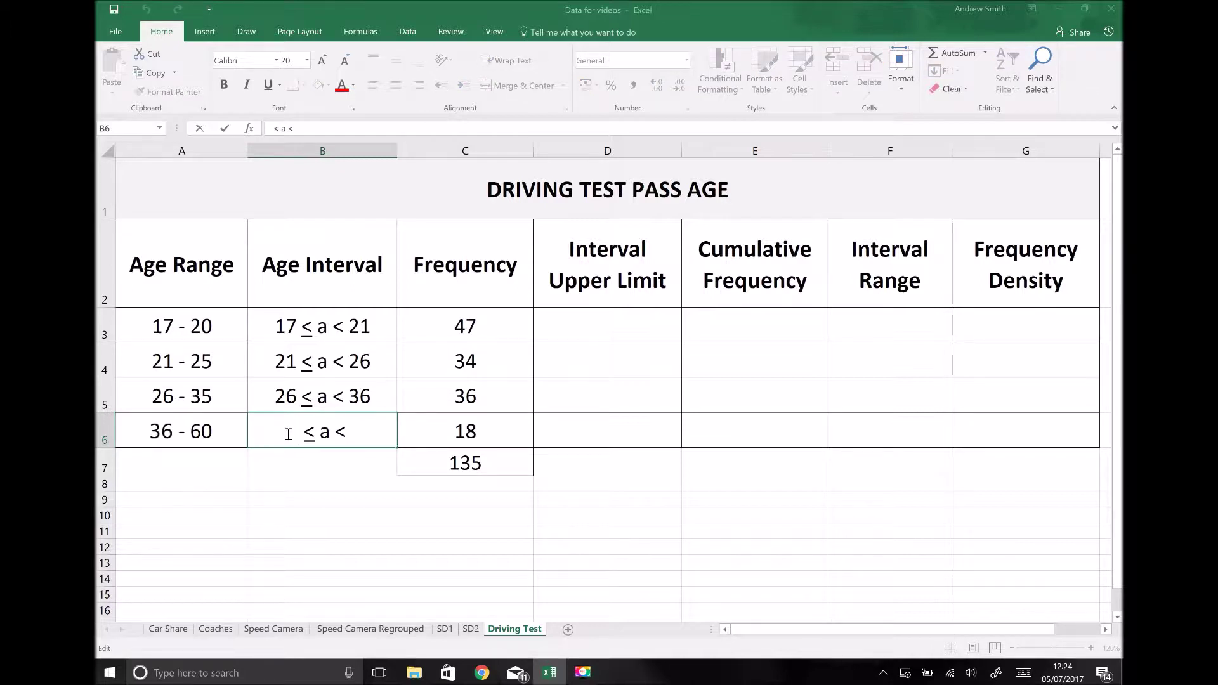
{"action": "type", "text": "36"}
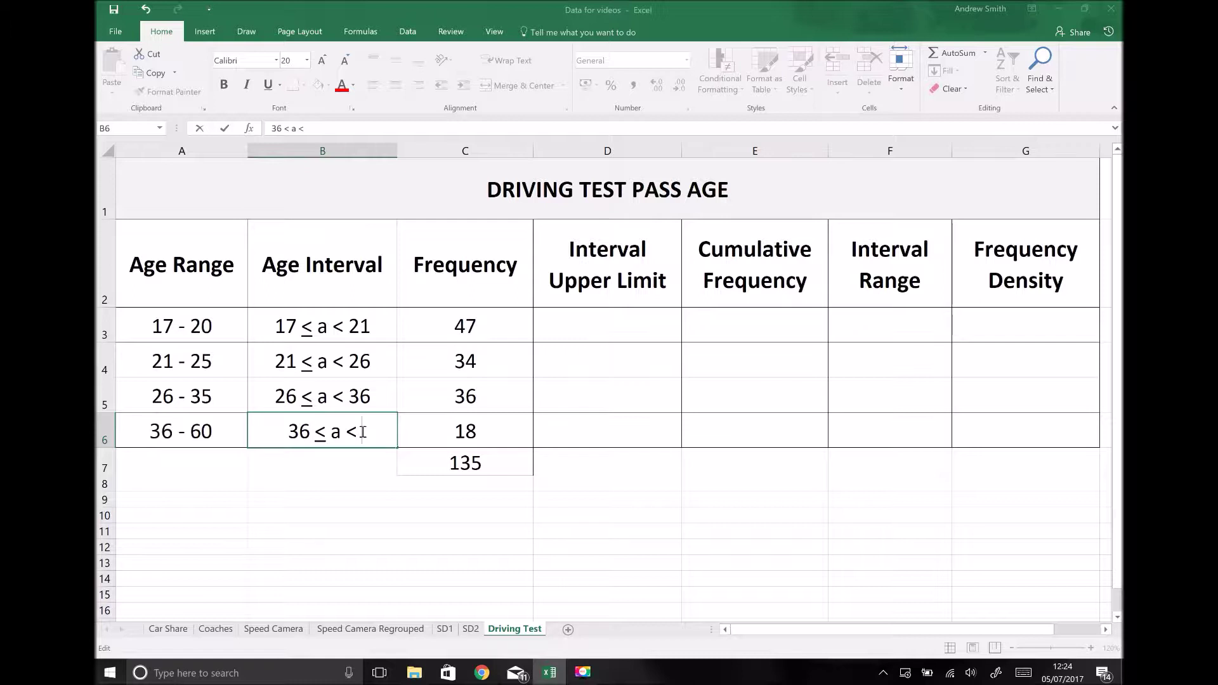
{"action": "type", "text": " 61"}
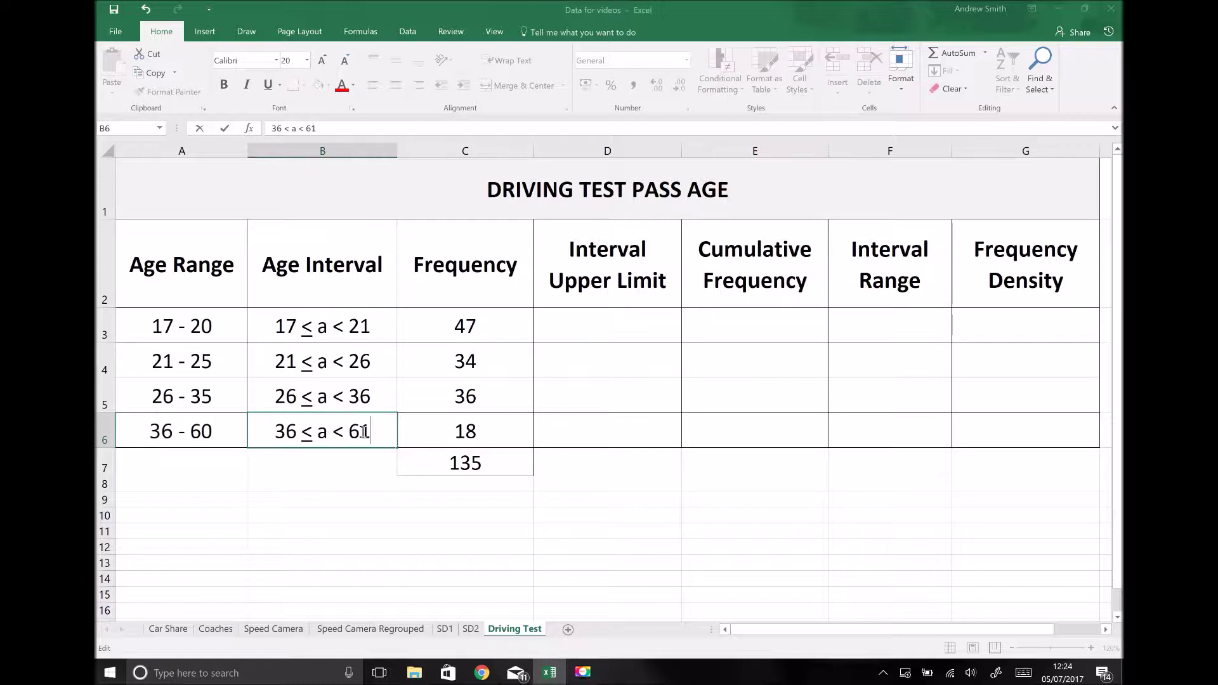
{"action": "key", "text": "Return"}
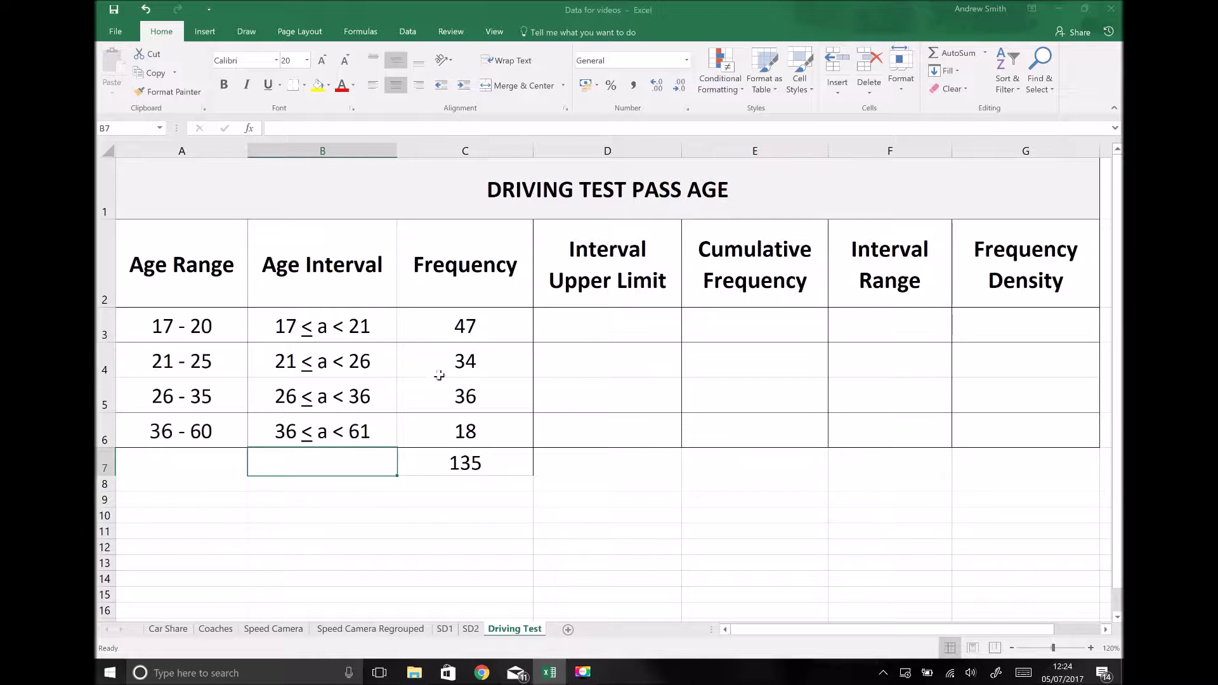
{"action": "left_click", "coordinate": [445, 324]}
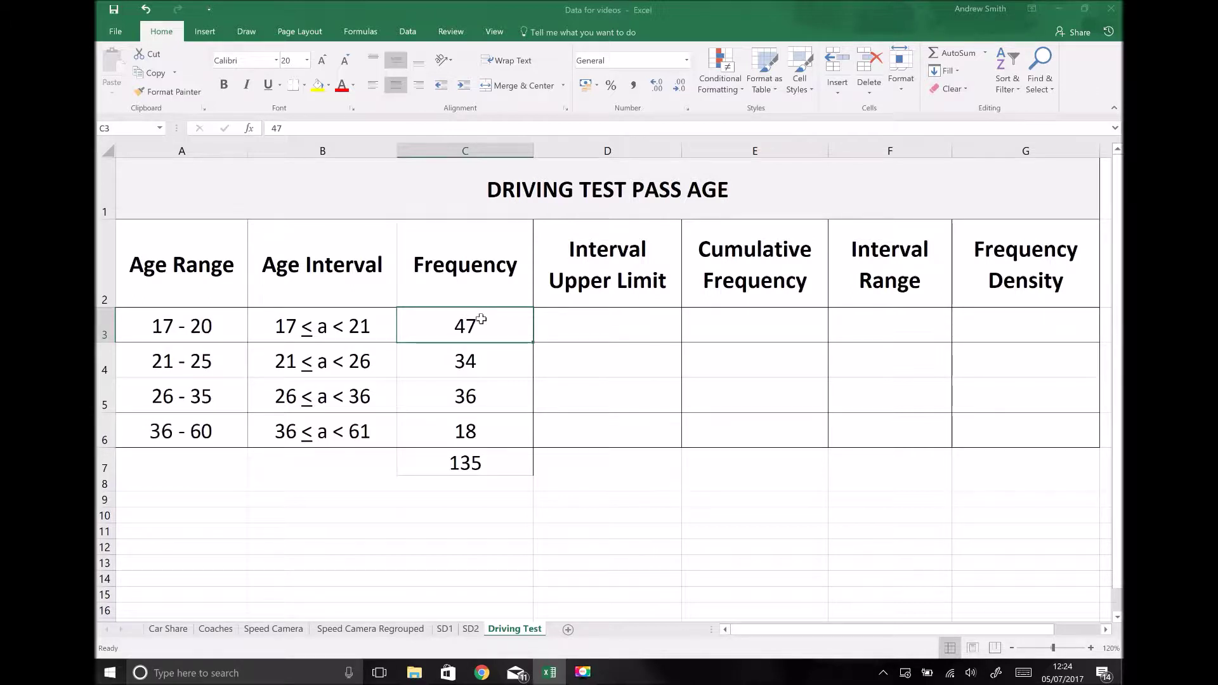
{"action": "left_click", "coordinate": [488, 365]}
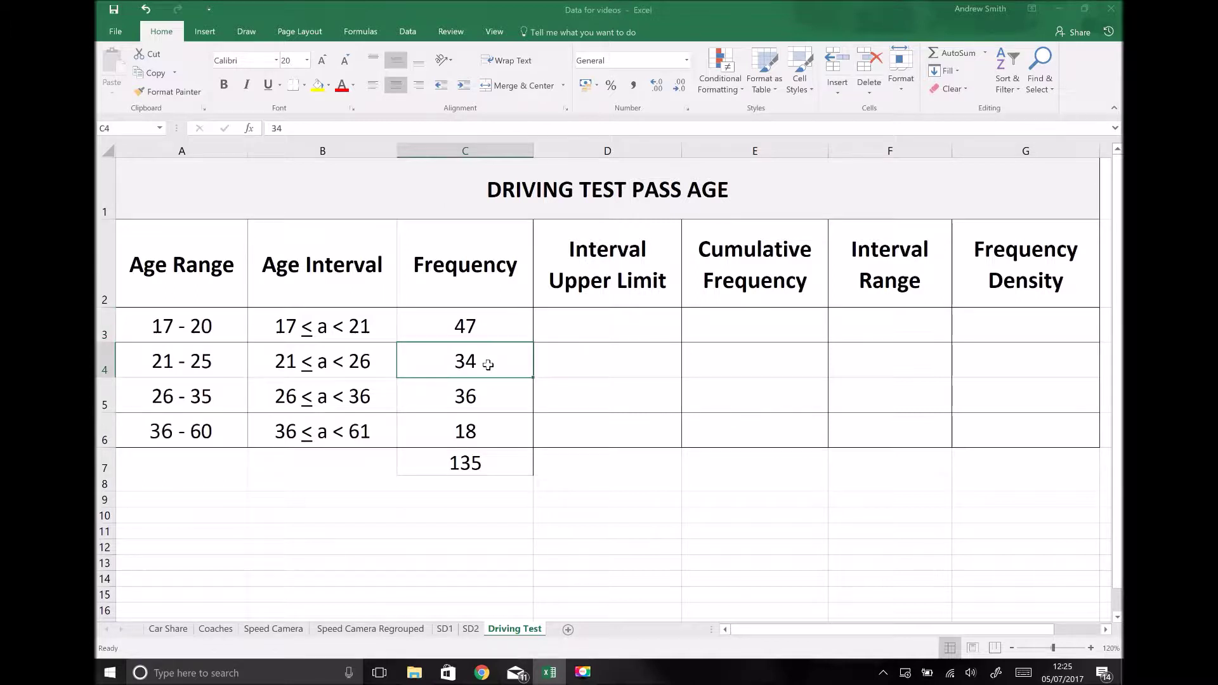
{"action": "left_click", "coordinate": [489, 398]}
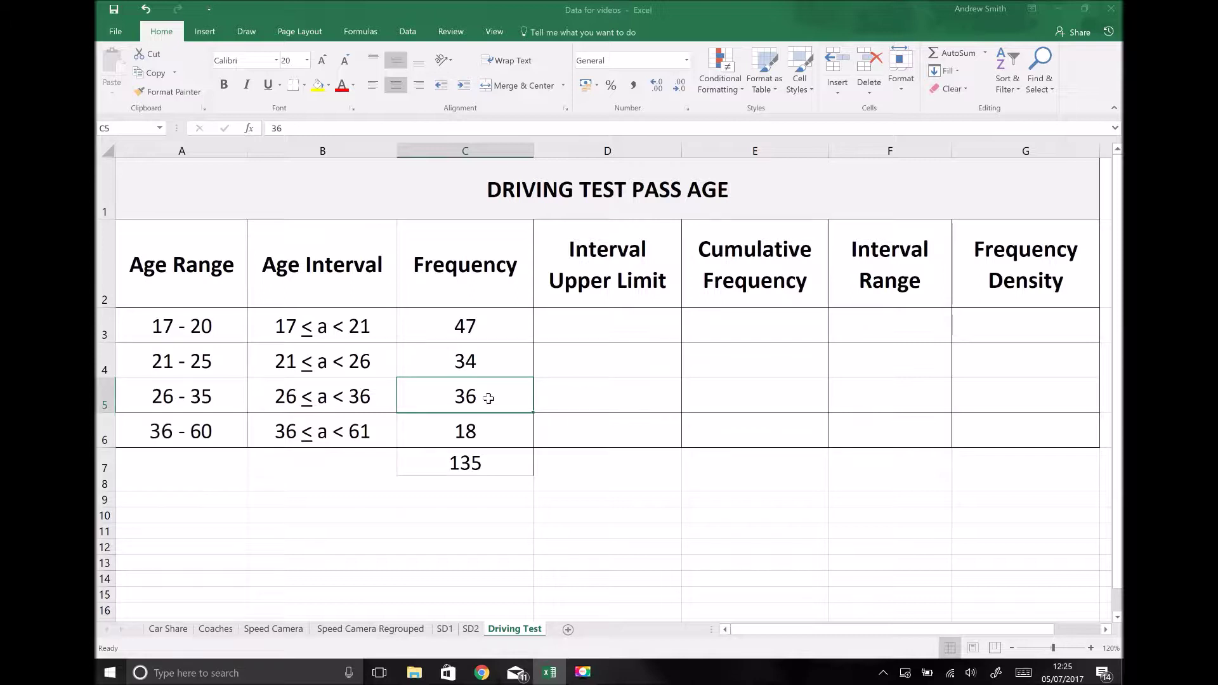
{"action": "left_click", "coordinate": [497, 436]}
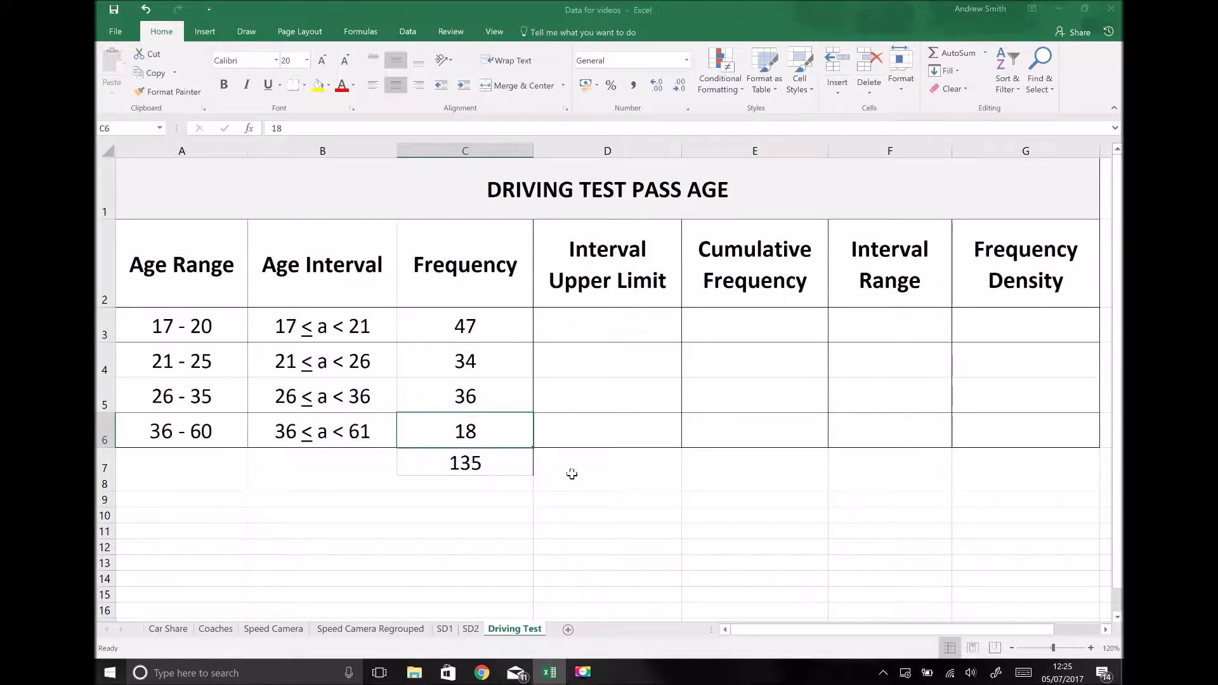
{"action": "left_click", "coordinate": [485, 467]}
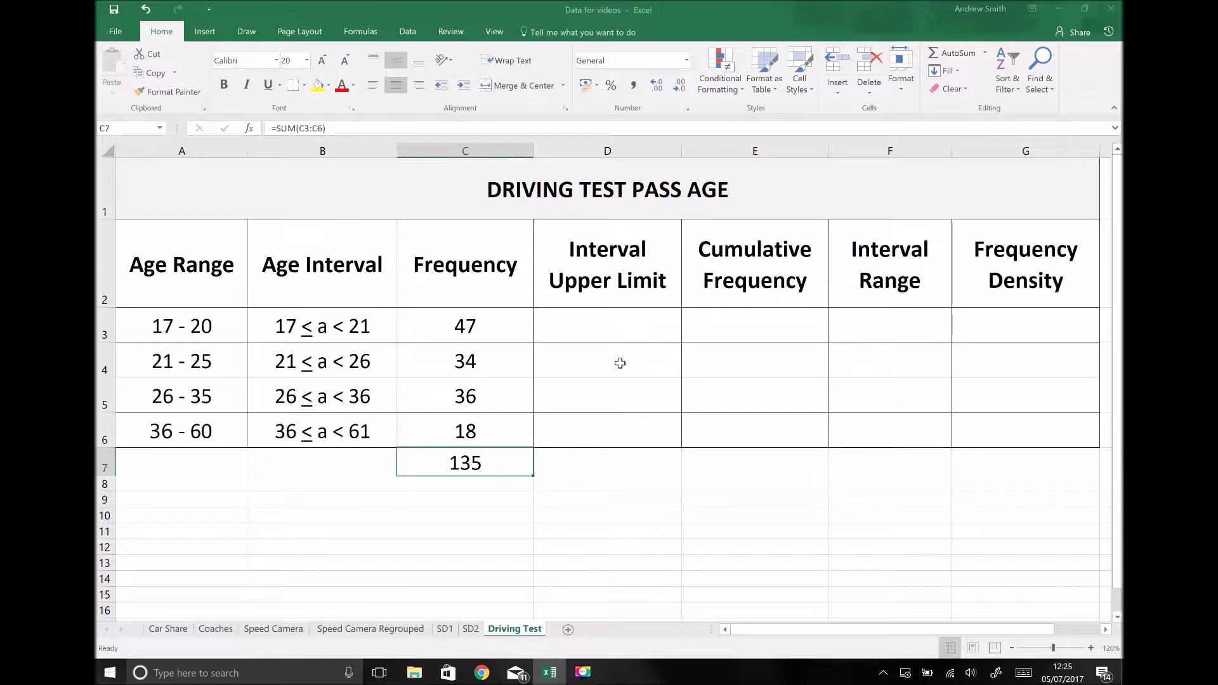
{"action": "left_click", "coordinate": [621, 324]}
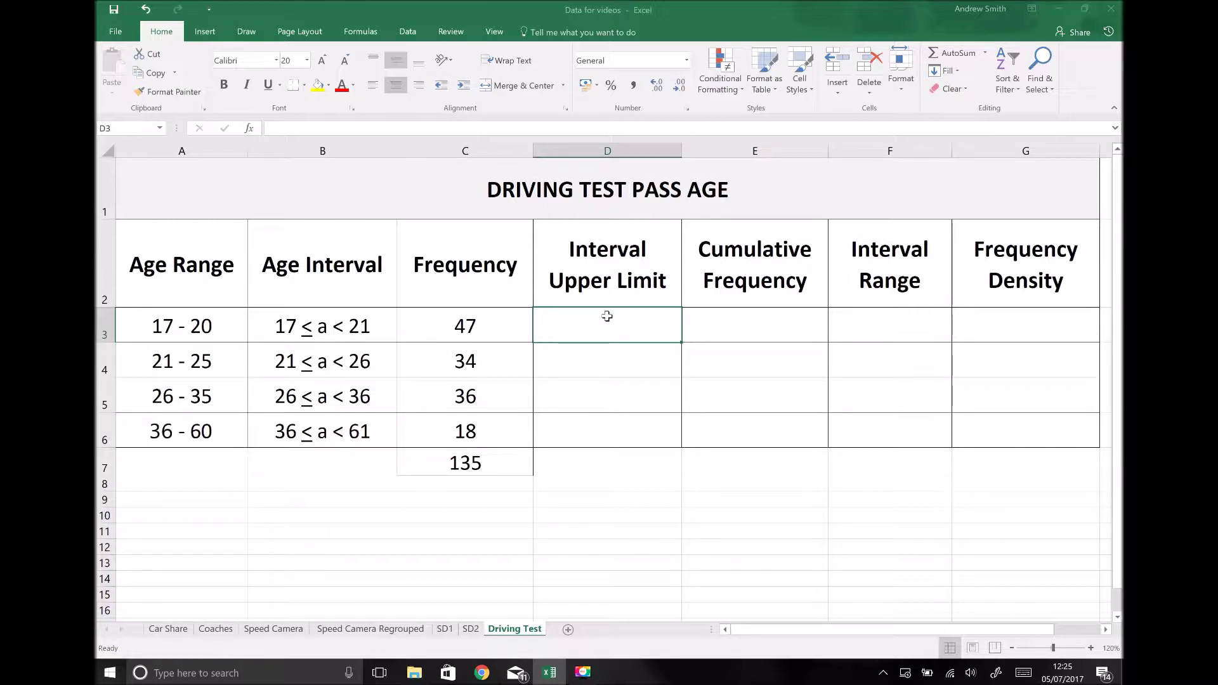
{"action": "left_click", "coordinate": [373, 324]}
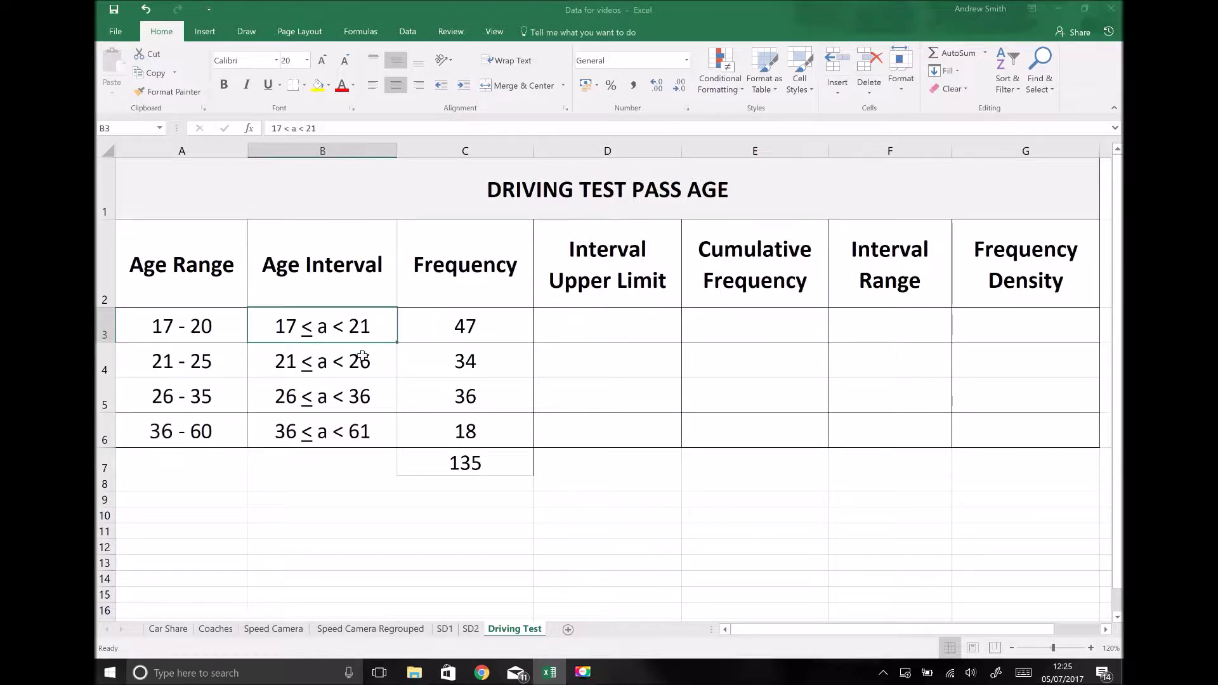
{"action": "left_click", "coordinate": [363, 353]}
{"action": "left_click", "coordinate": [365, 404]}
{"action": "left_click", "coordinate": [363, 436]}
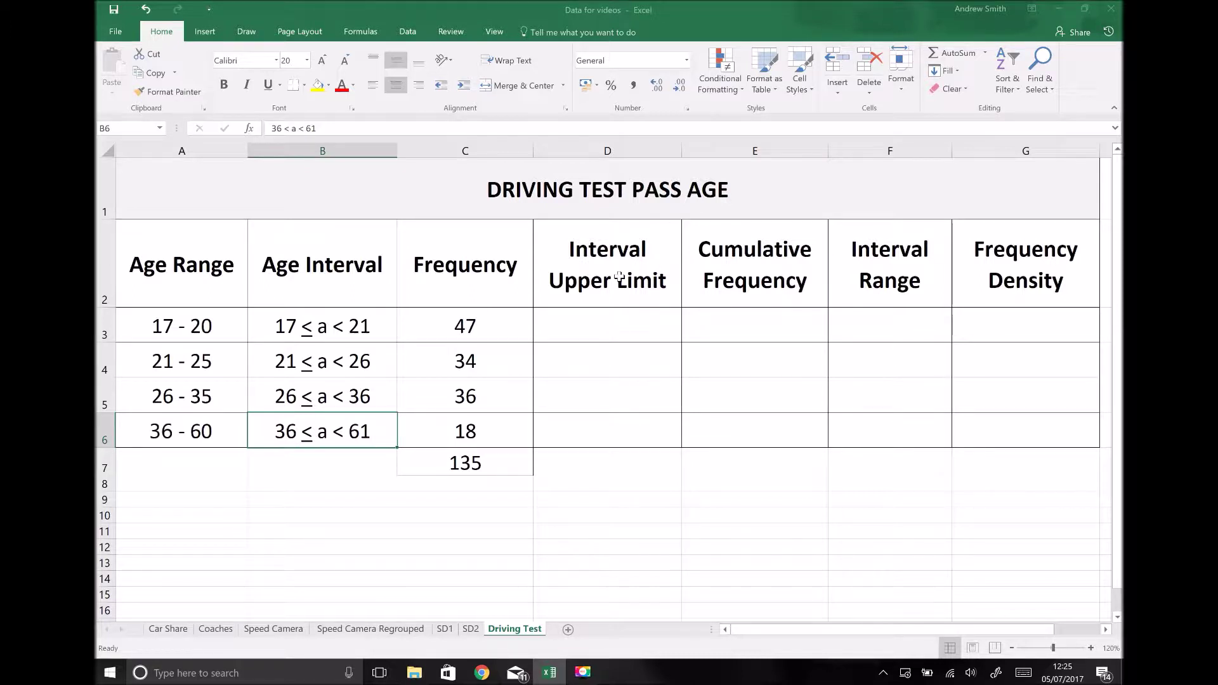
Enter the upper limits 21, 26, 36 and 61 into D3:D6.
{"action": "left_click", "coordinate": [598, 267]}
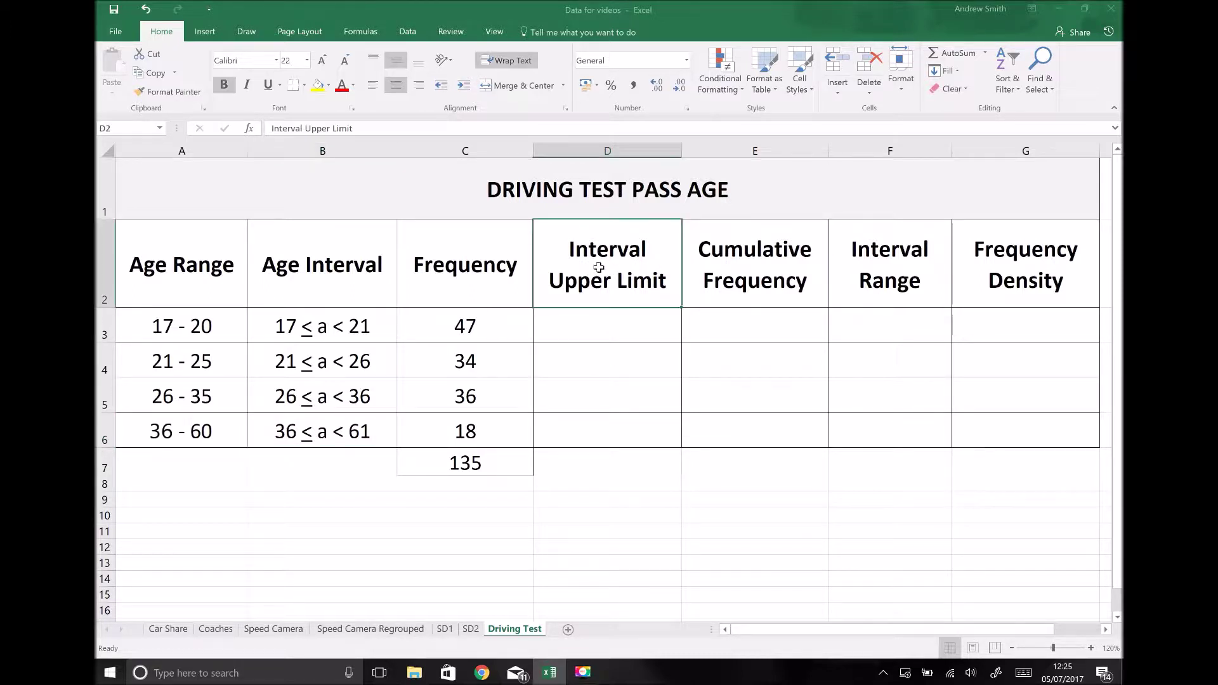
{"action": "left_click", "coordinate": [619, 324]}
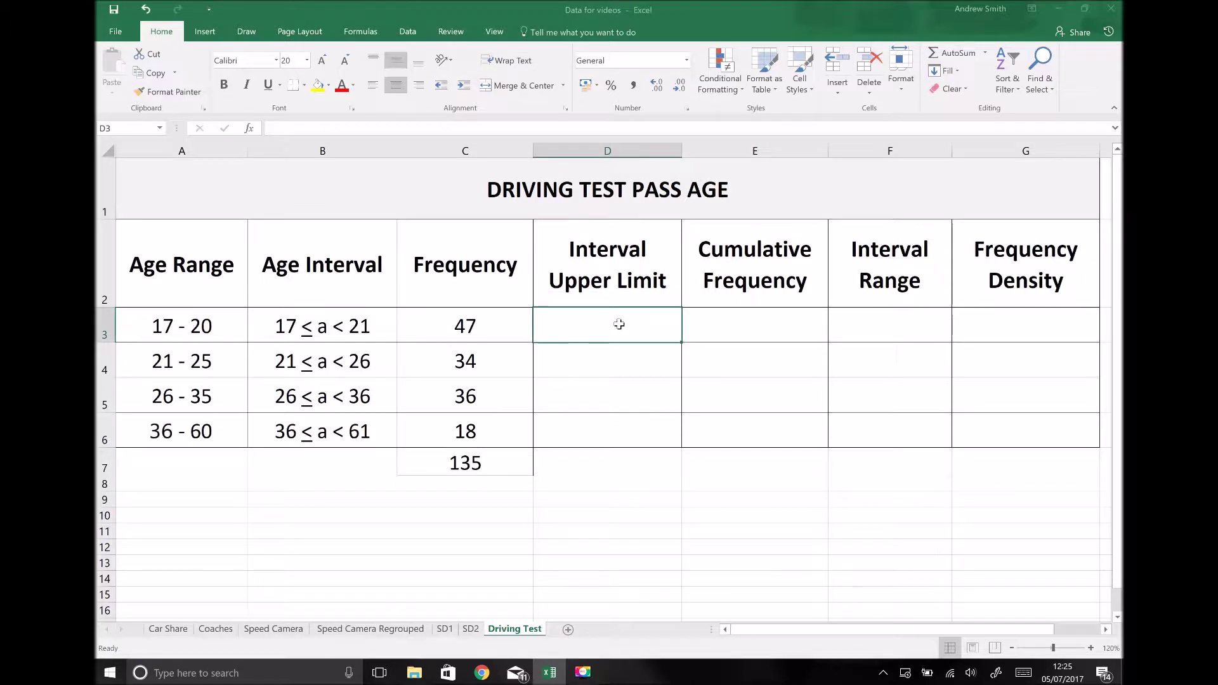
{"action": "type", "text": "21"}
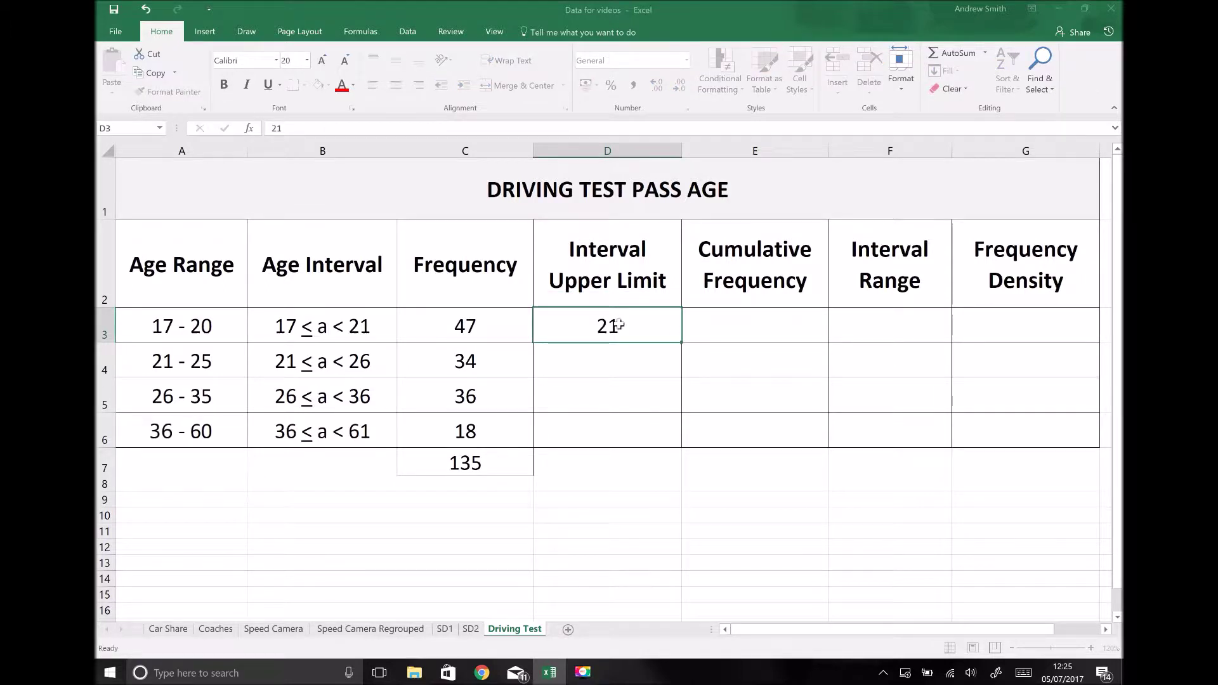
{"action": "key", "text": "Return"}
{"action": "type", "text": "26"}
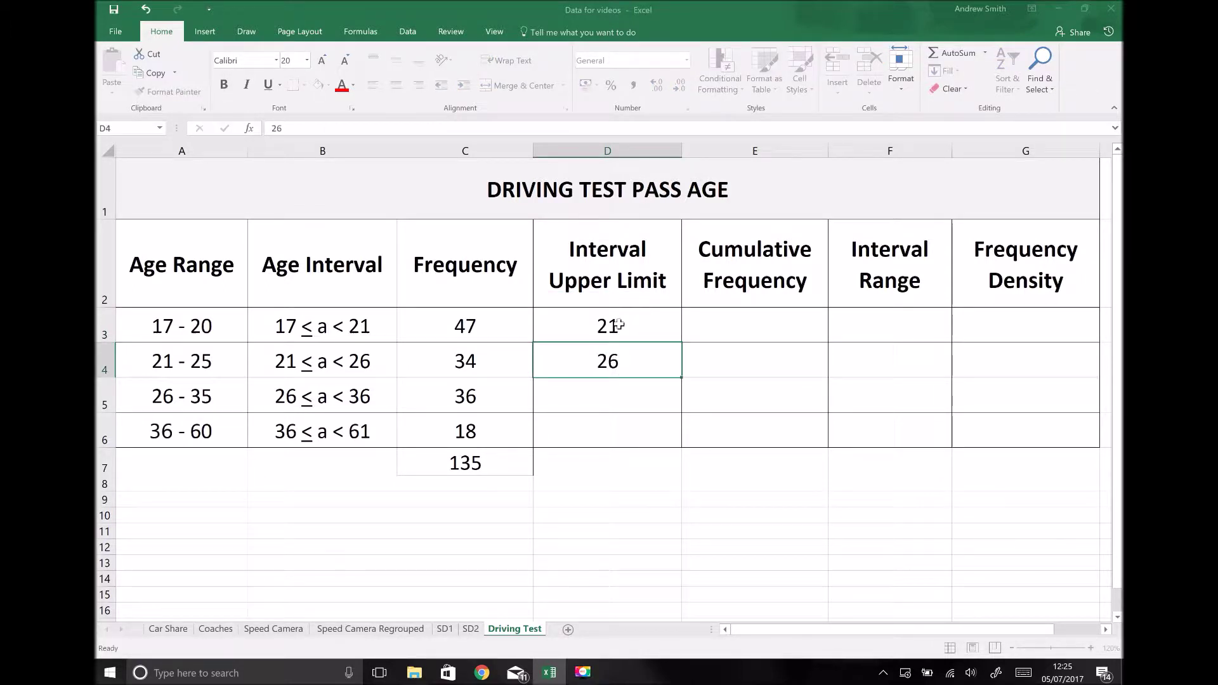
{"action": "key", "text": "Return"}
{"action": "type", "text": "36"}
{"action": "key", "text": "Return"}
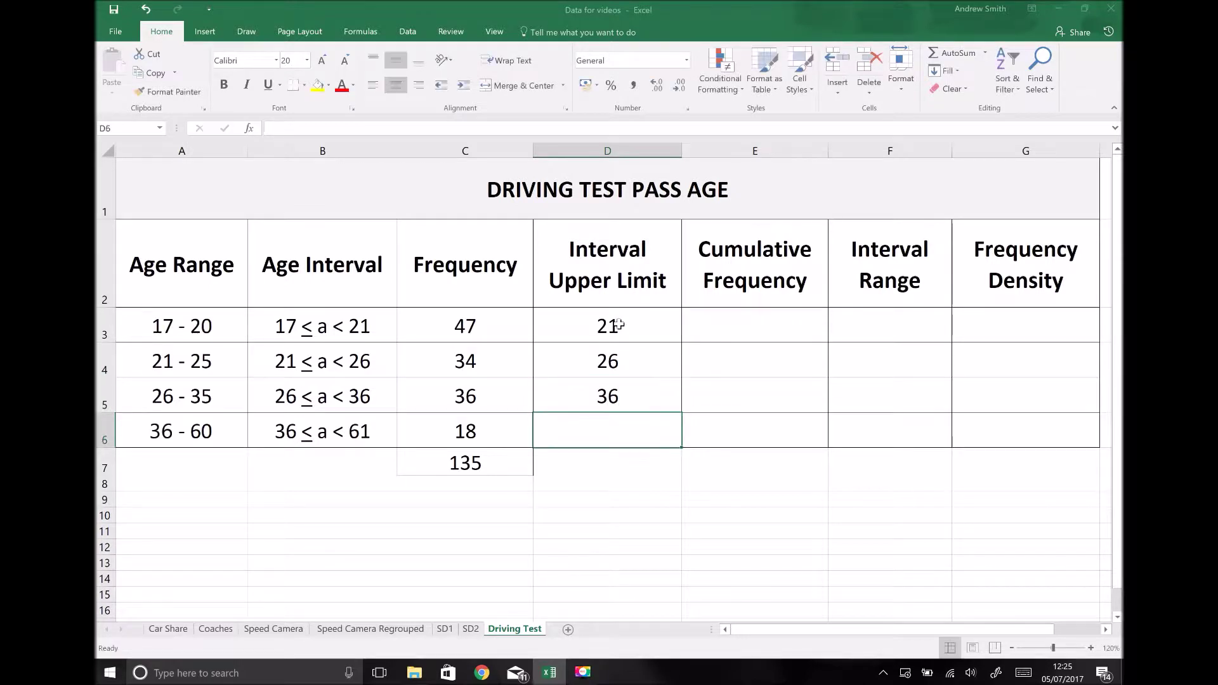
{"action": "type", "text": "61"}
{"action": "key", "text": "Tab"}
Compare the first upper limit 21 with the first frequency 47, ending on cell E3.
{"action": "key", "text": "Up"}
{"action": "key", "text": "Up"}
{"action": "key", "text": "Up"}
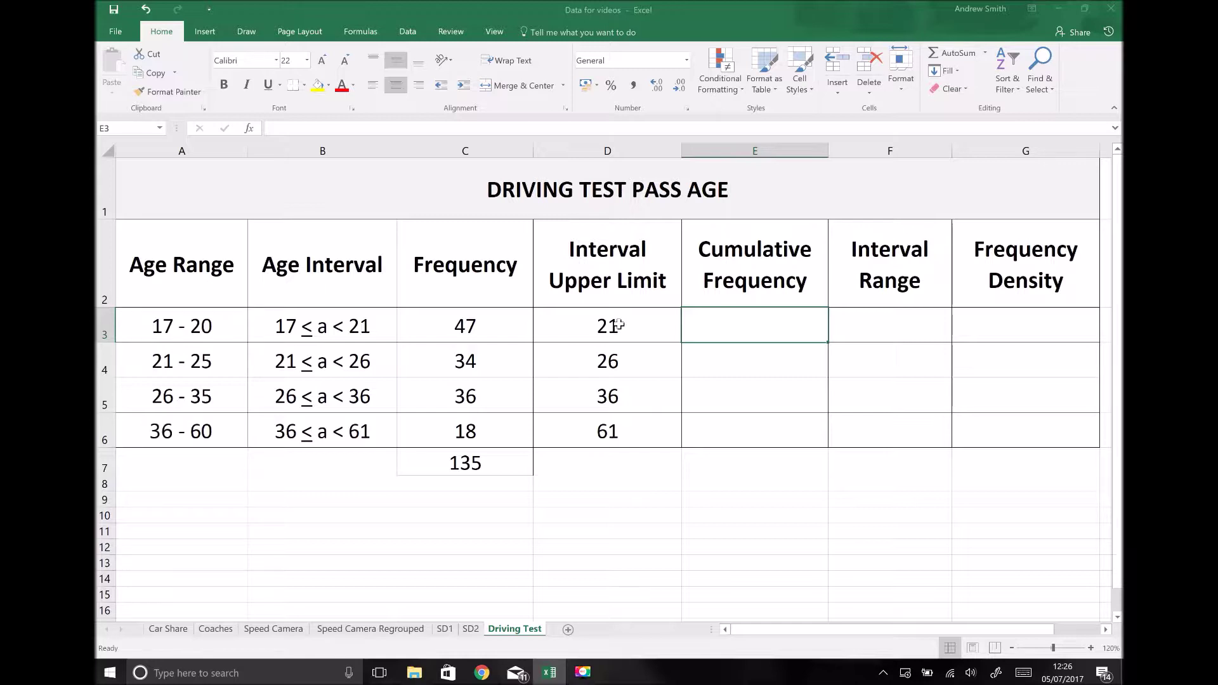
{"action": "left_click", "coordinate": [618, 325]}
{"action": "key", "text": "Right"}
{"action": "left_click", "coordinate": [618, 325]}
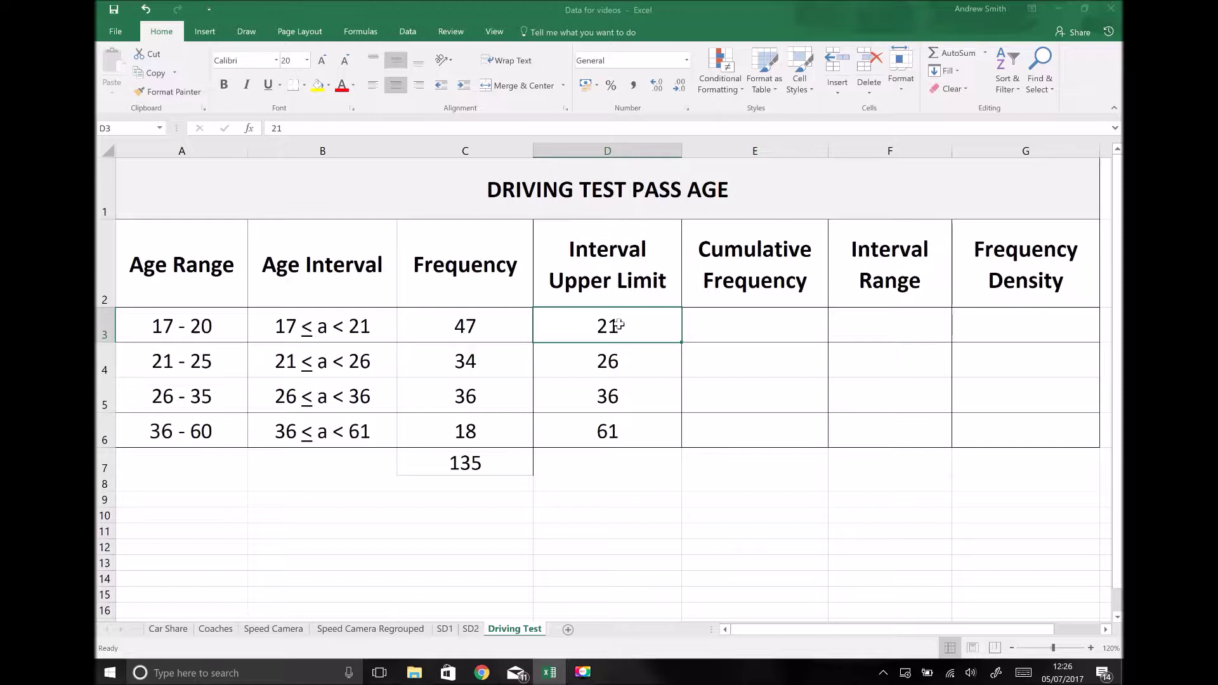
{"action": "key", "text": "Left"}
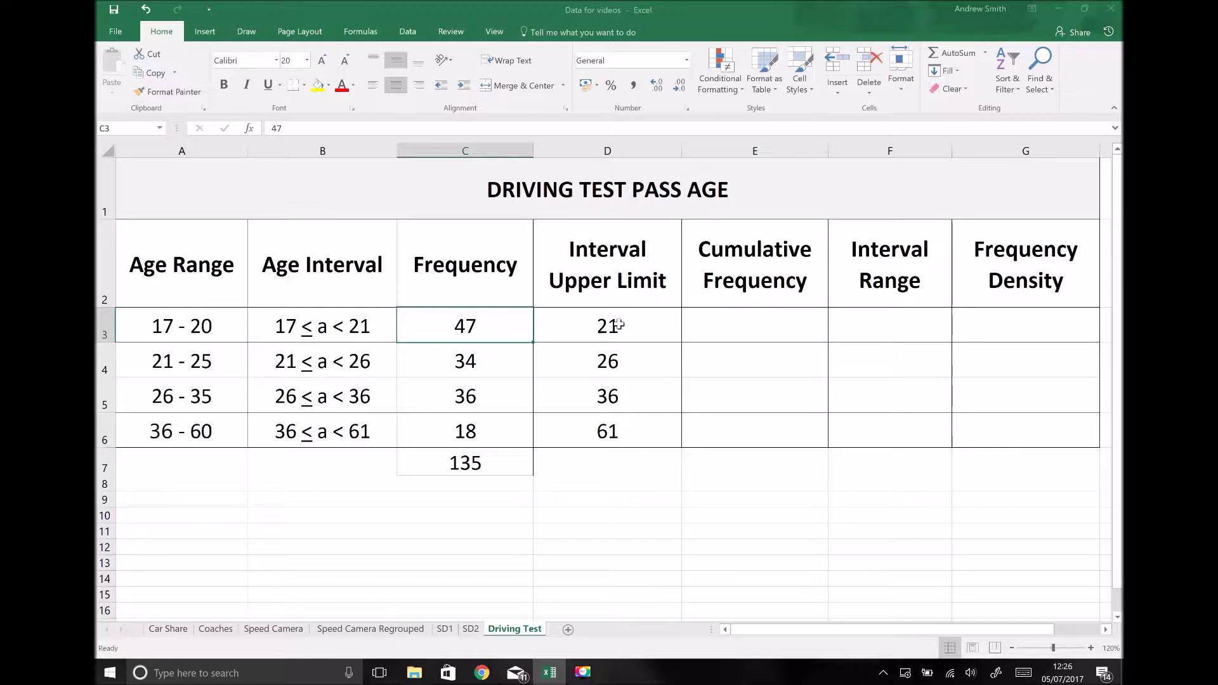
{"action": "key", "text": "Right"}
{"action": "key", "text": "Right"}
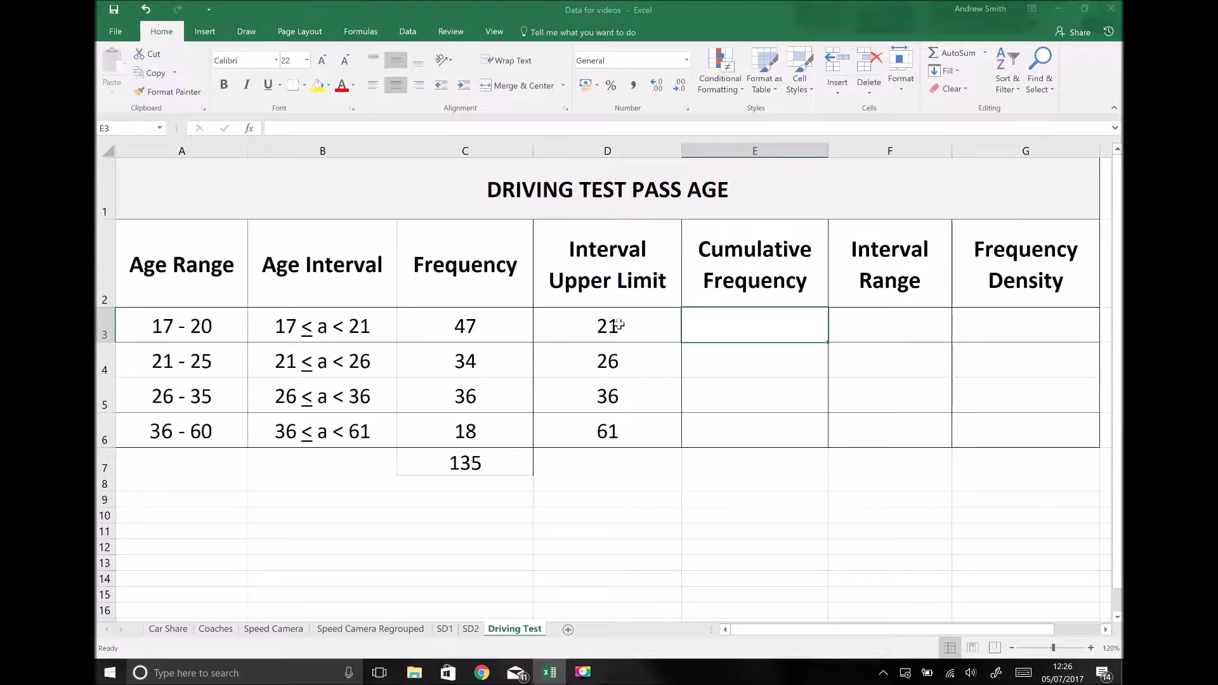
Enter 47 in E3, then select C3:C4 to see their frequency sum of 81.
{"action": "type", "text": "47"}
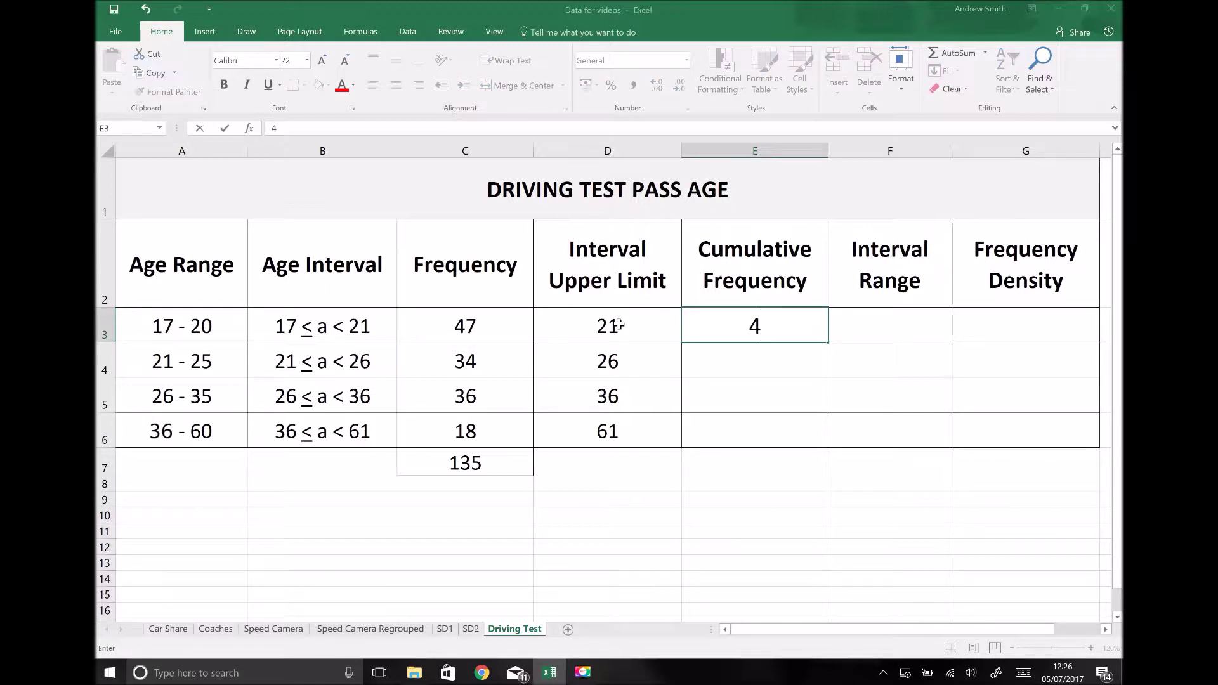
{"action": "key", "text": "Return"}
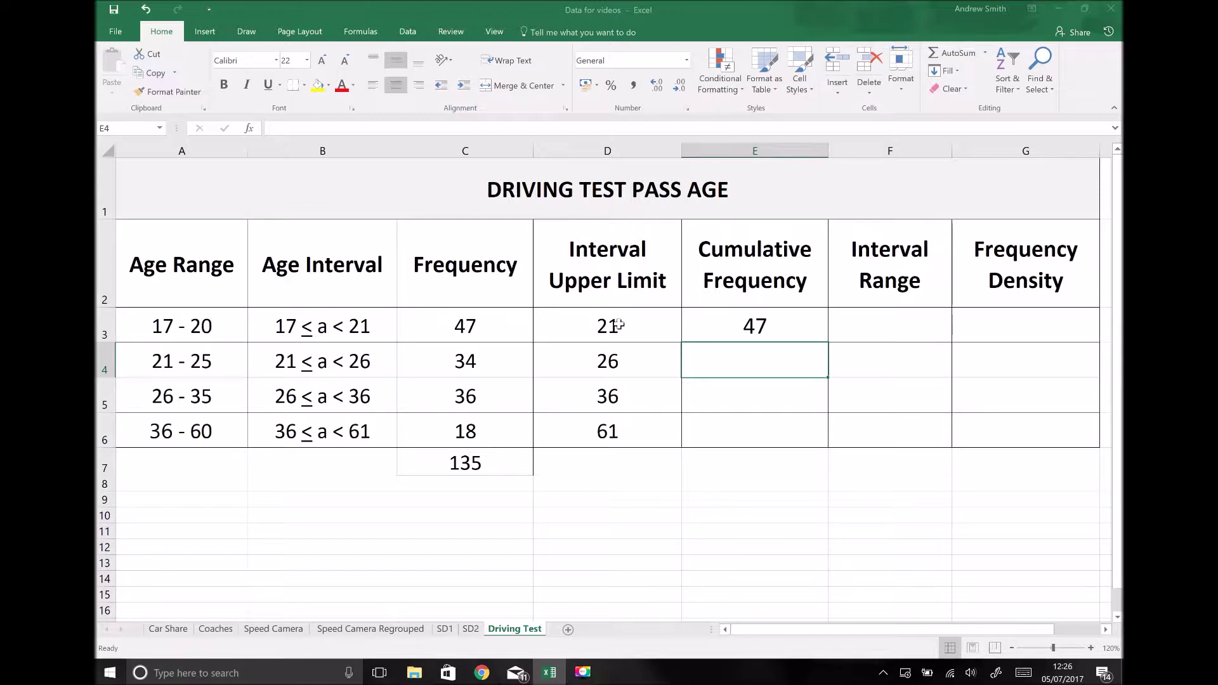
{"action": "key", "text": "Left"}
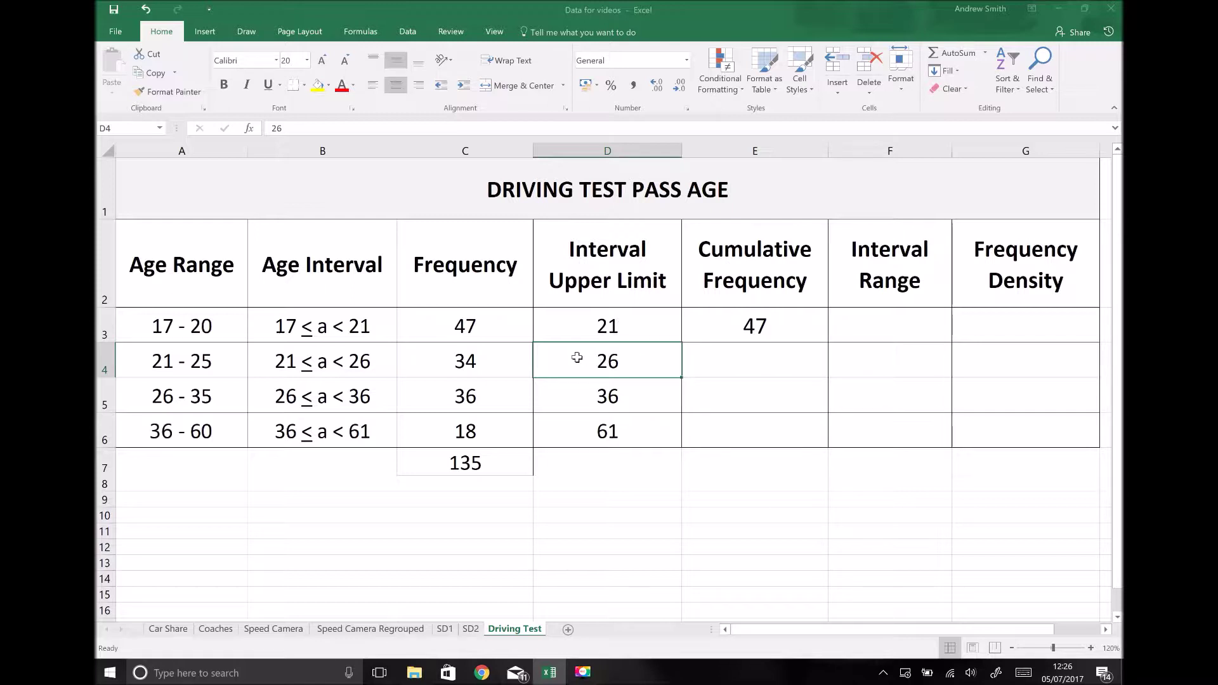
{"action": "left_click", "coordinate": [481, 325]}
{"action": "left_click_drag", "start_coordinate": [481, 326], "coordinate": [485, 366]}
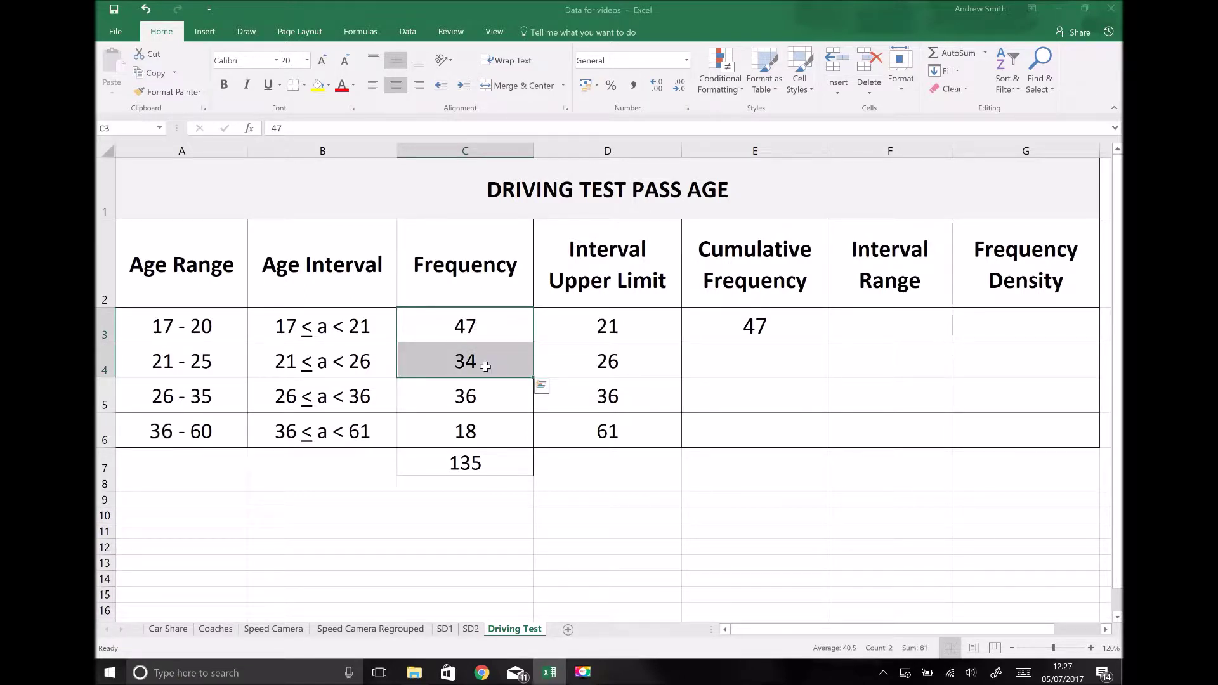